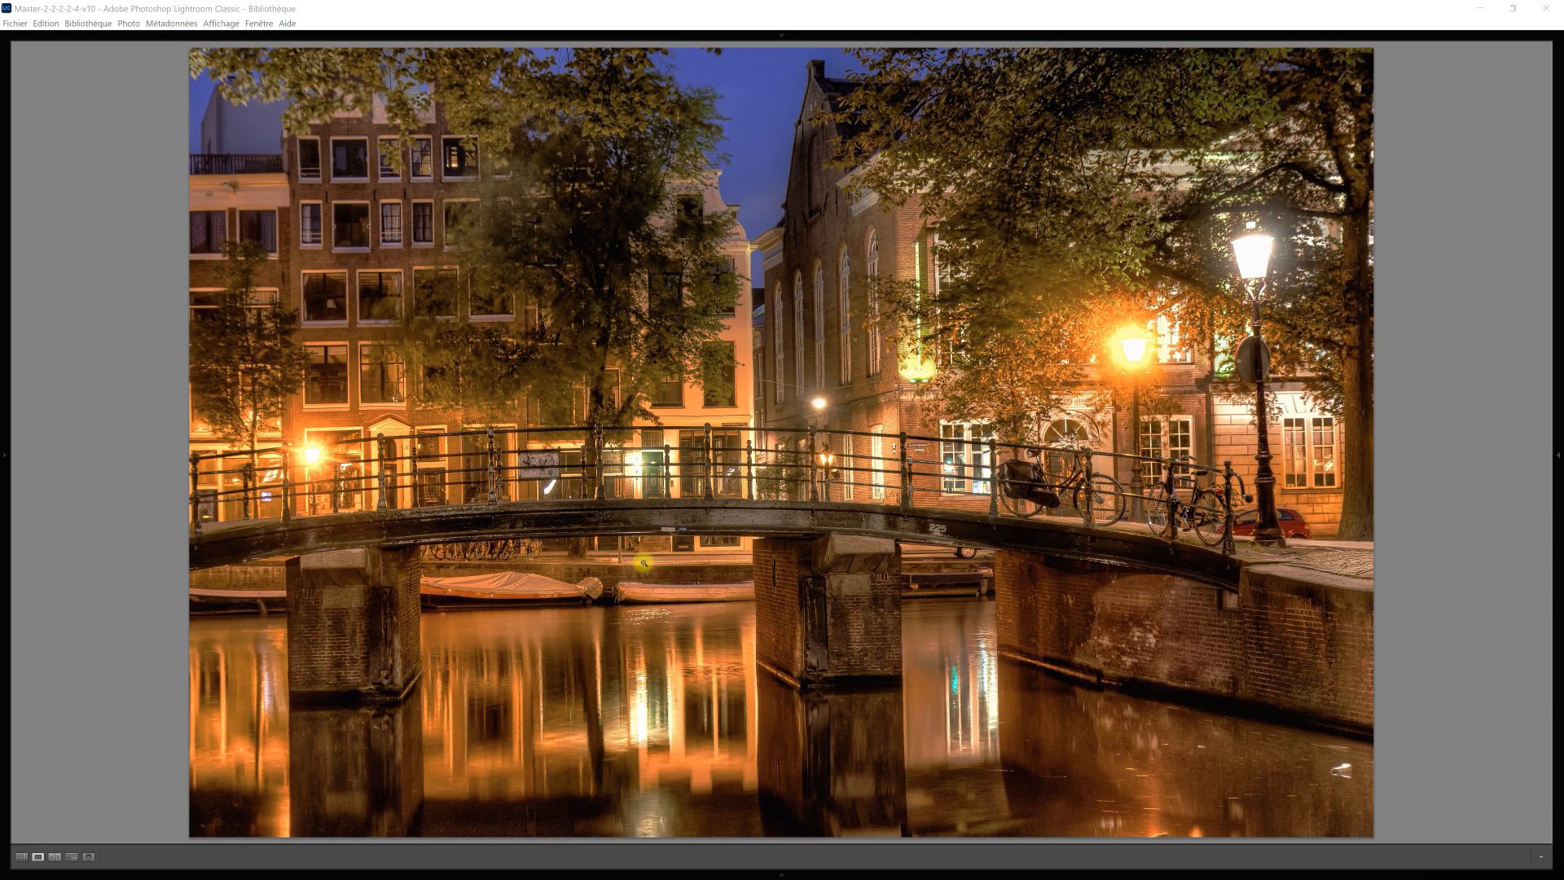
- Compare photo 61, the _MG_4544.CR2 virtual copy, with photo 62, the HDR merge, in Compare view, and return to Develop
{"action": "key", "text": "d"}
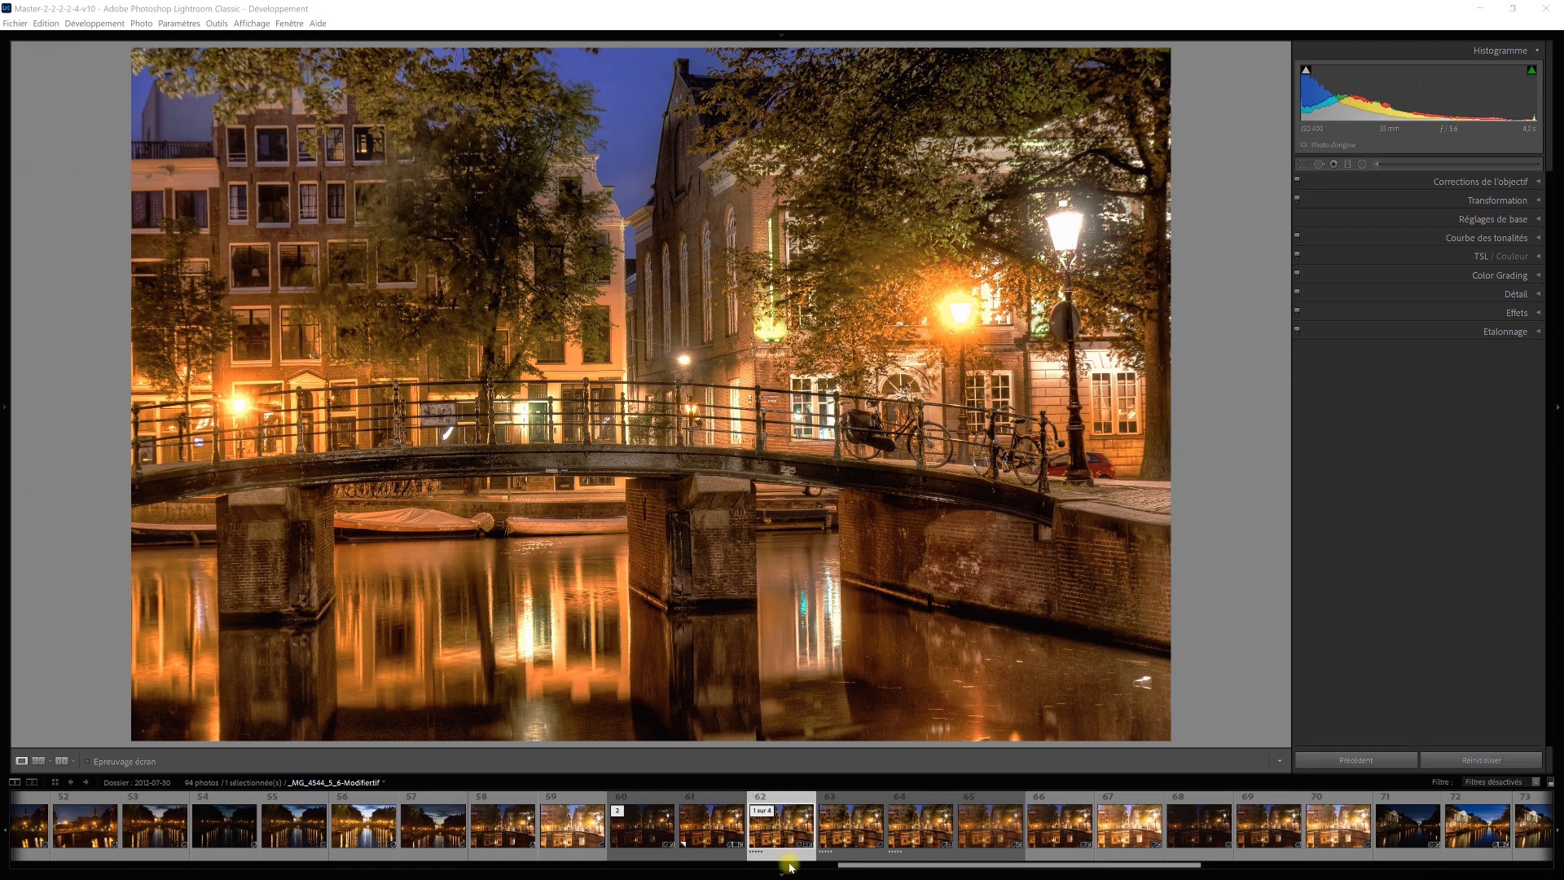
{"action": "left_click", "coordinate": [715, 857]}
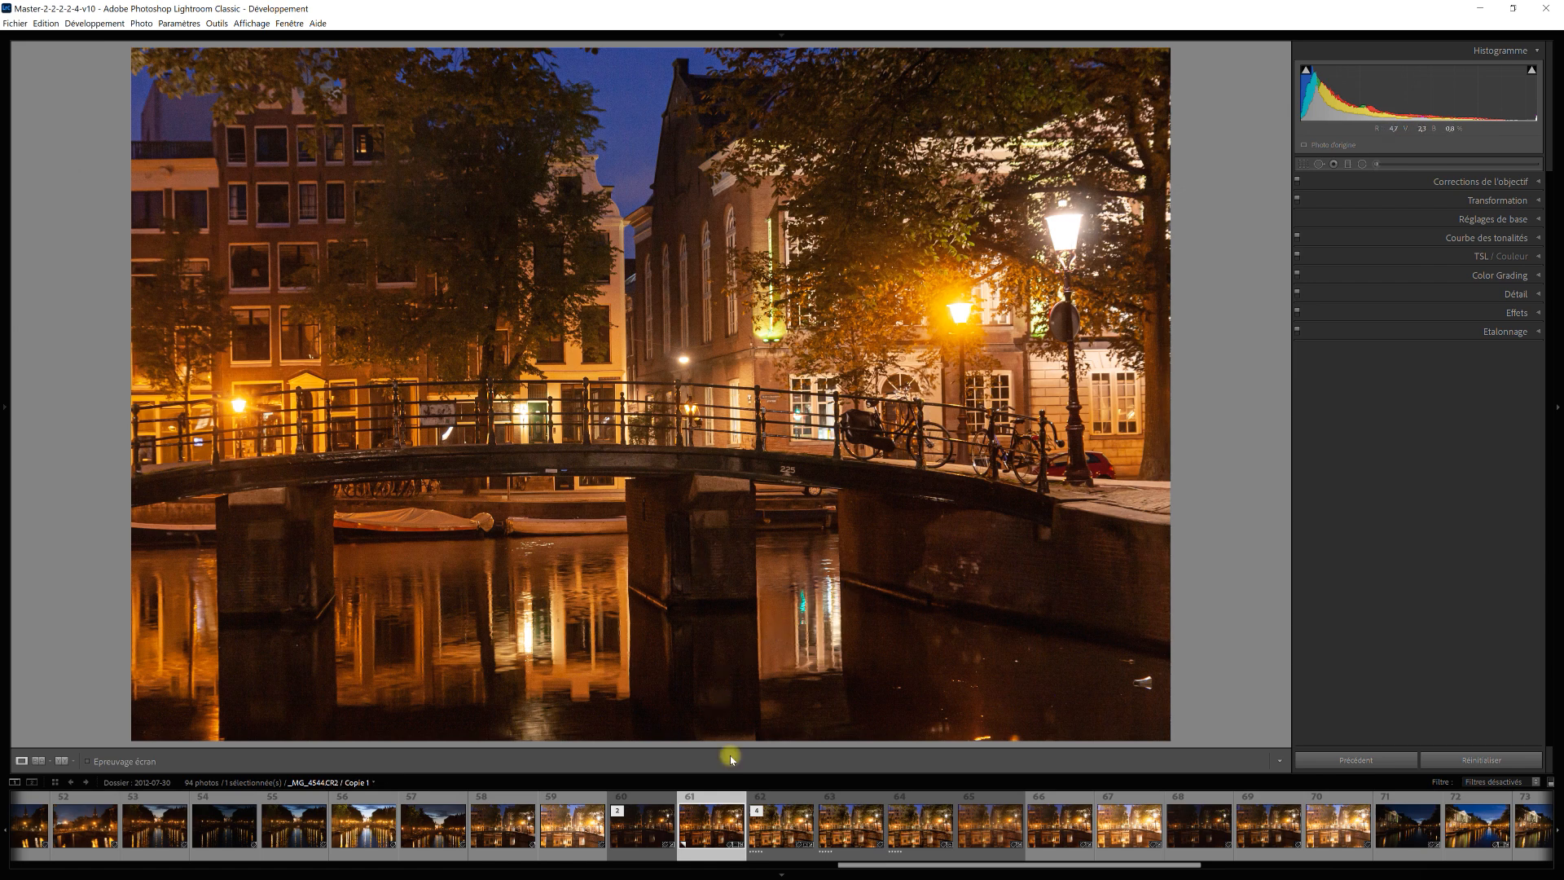
{"action": "left_click", "coordinate": [791, 856], "text": "ctrl"}
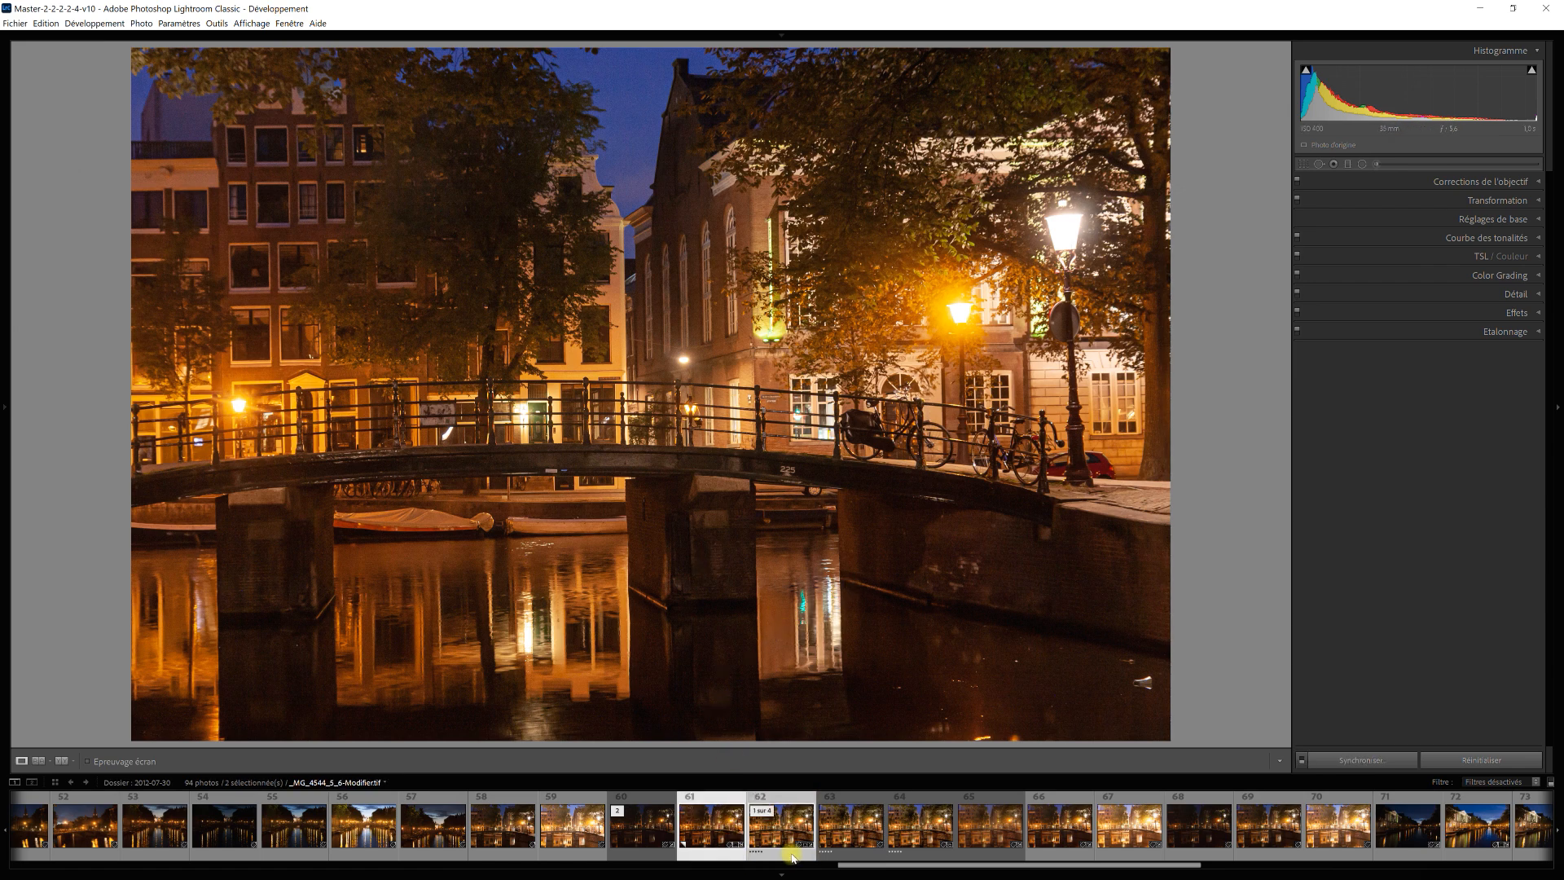
{"action": "key", "text": "c"}
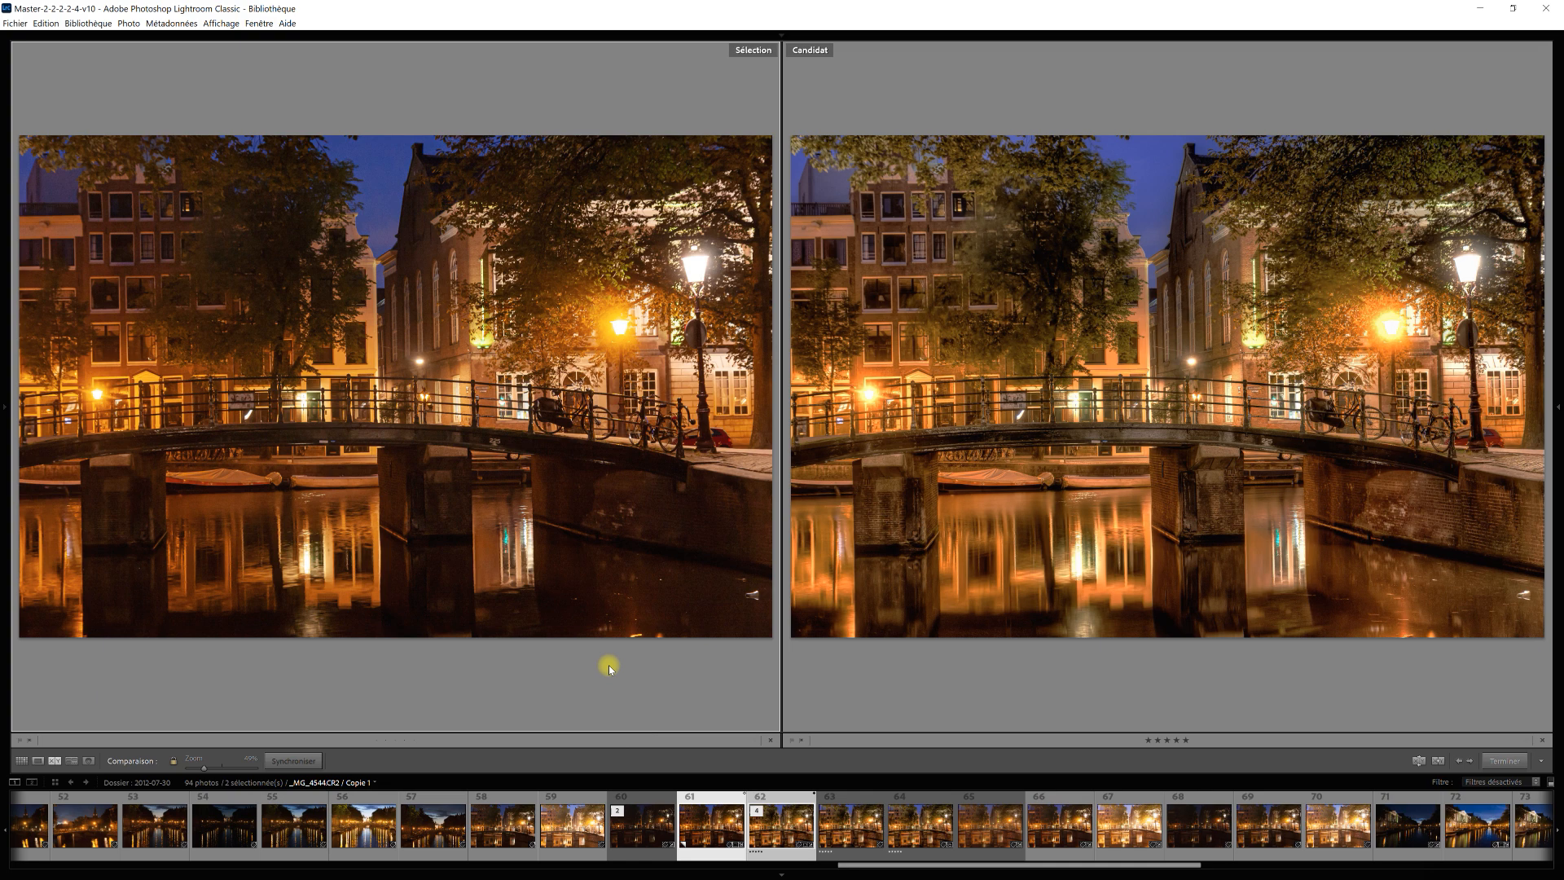
{"action": "key", "text": "e"}
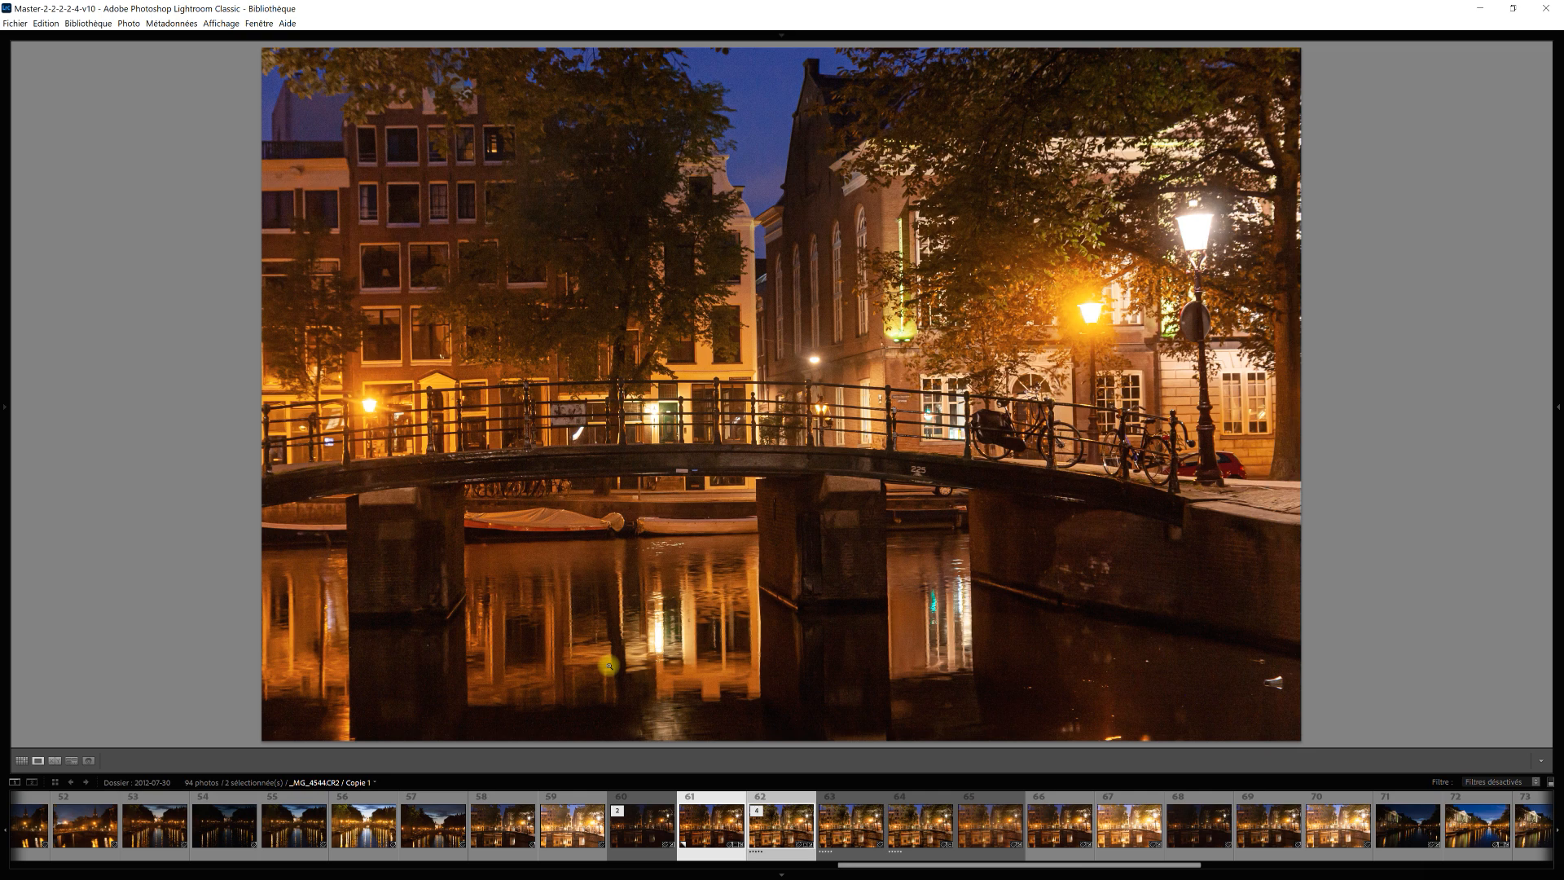
{"action": "key", "text": "d"}
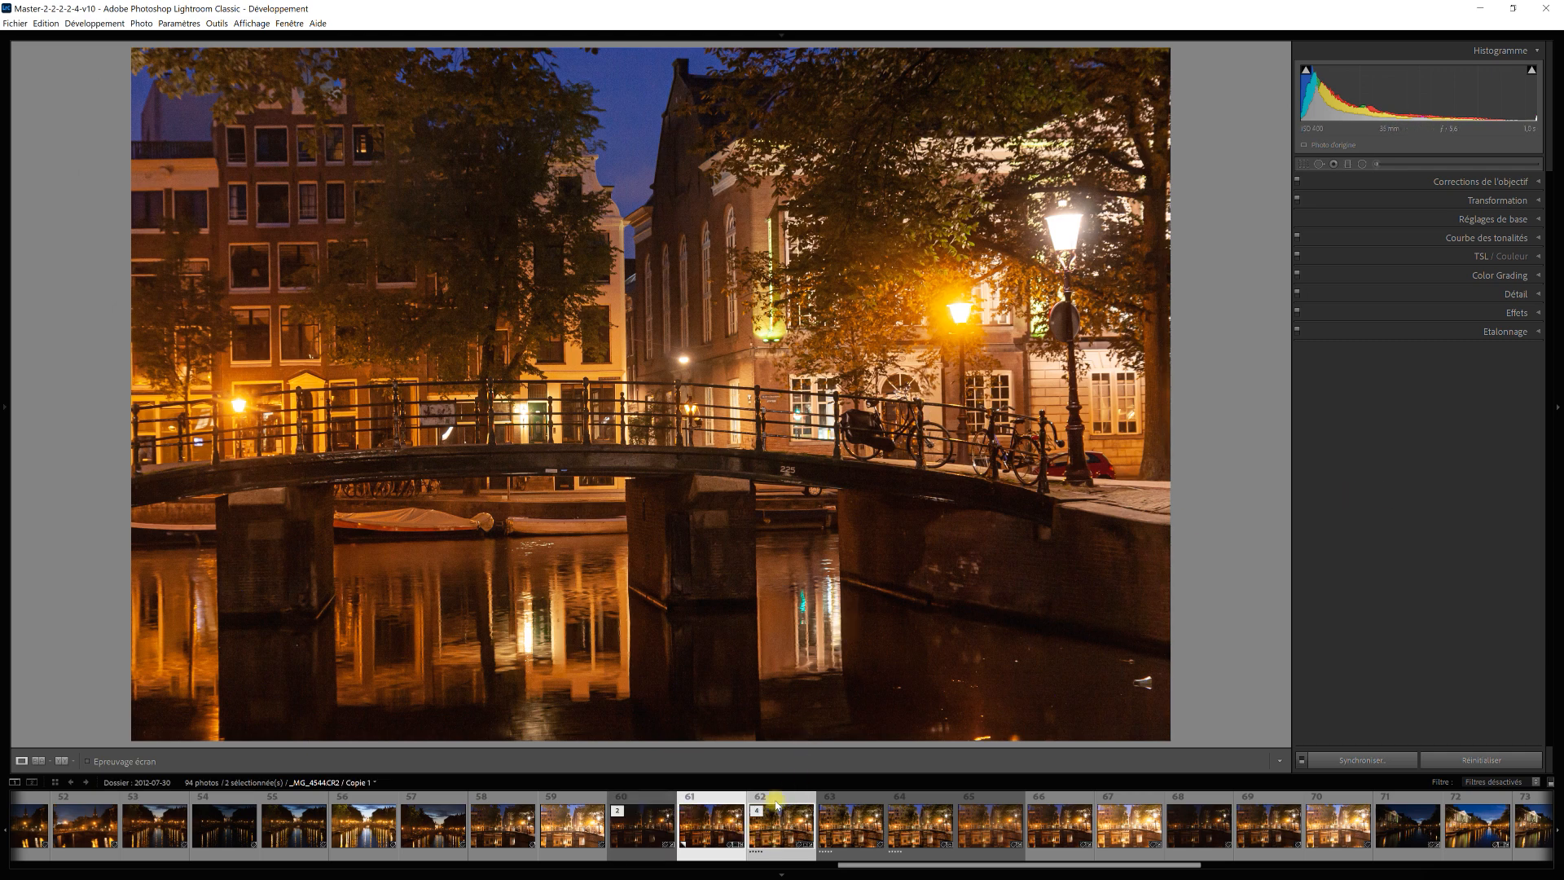
- Make the HDR merge the active photo of the selected pair, compare both images again and return to Develop
{"action": "left_click", "coordinate": [789, 861]}
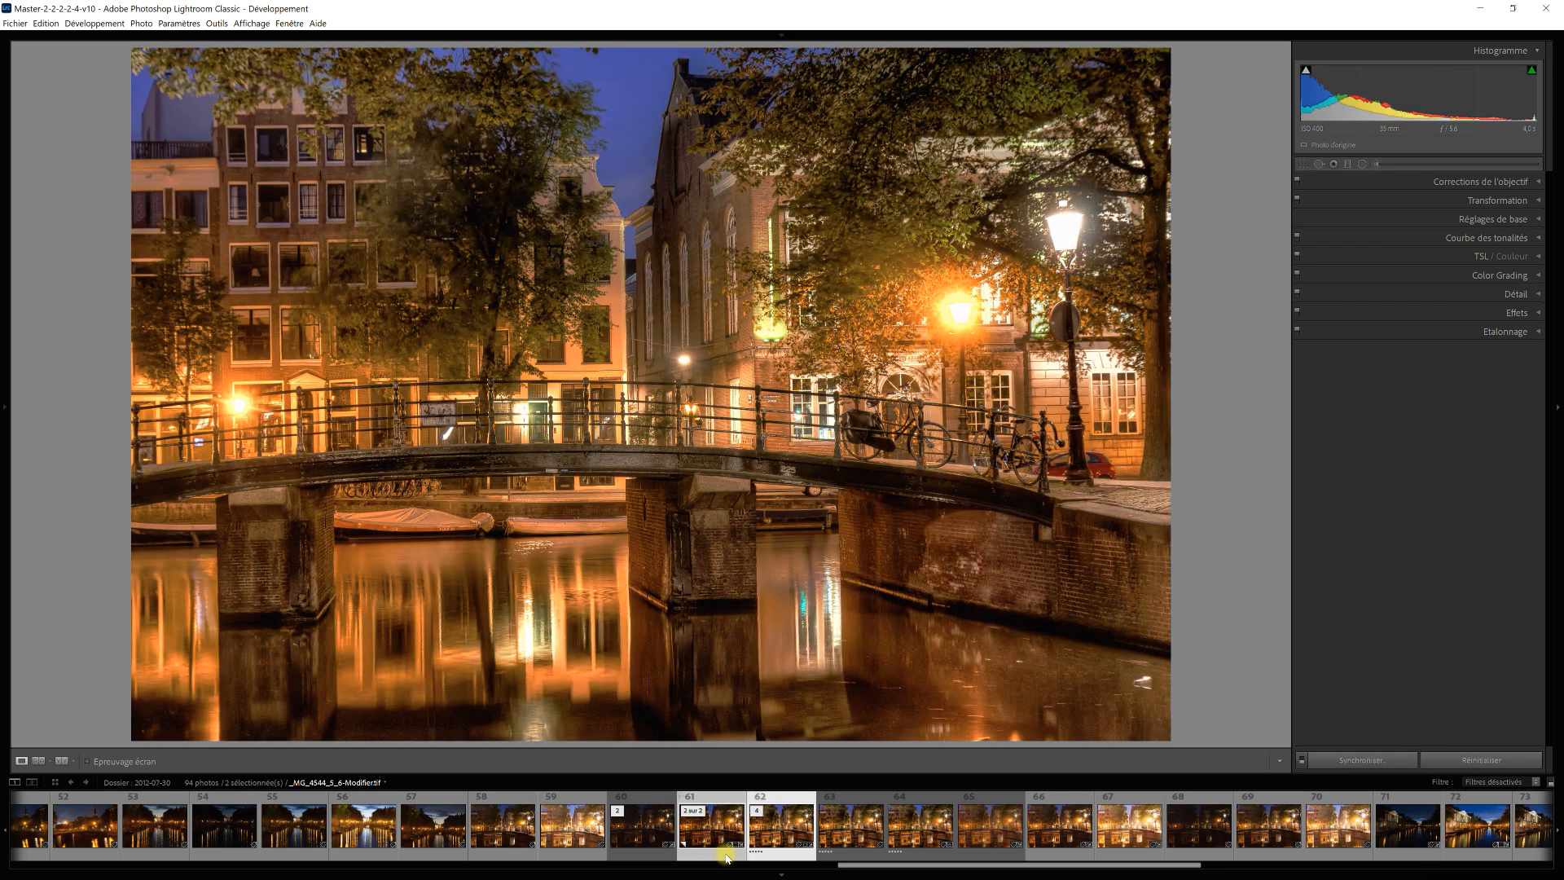
{"action": "key", "text": "c"}
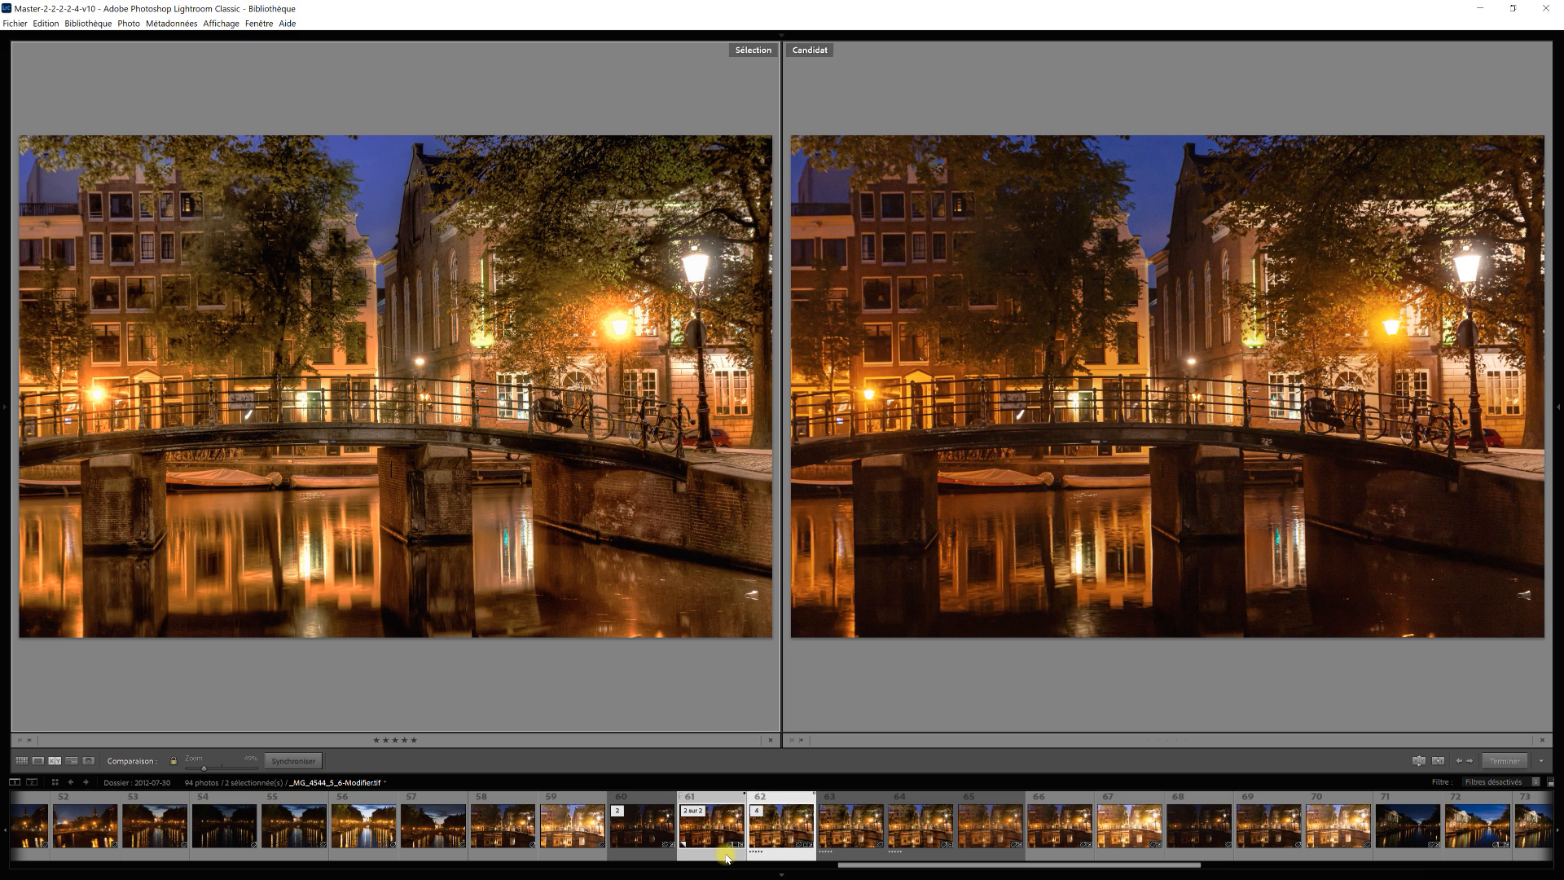
{"action": "key", "text": "d"}
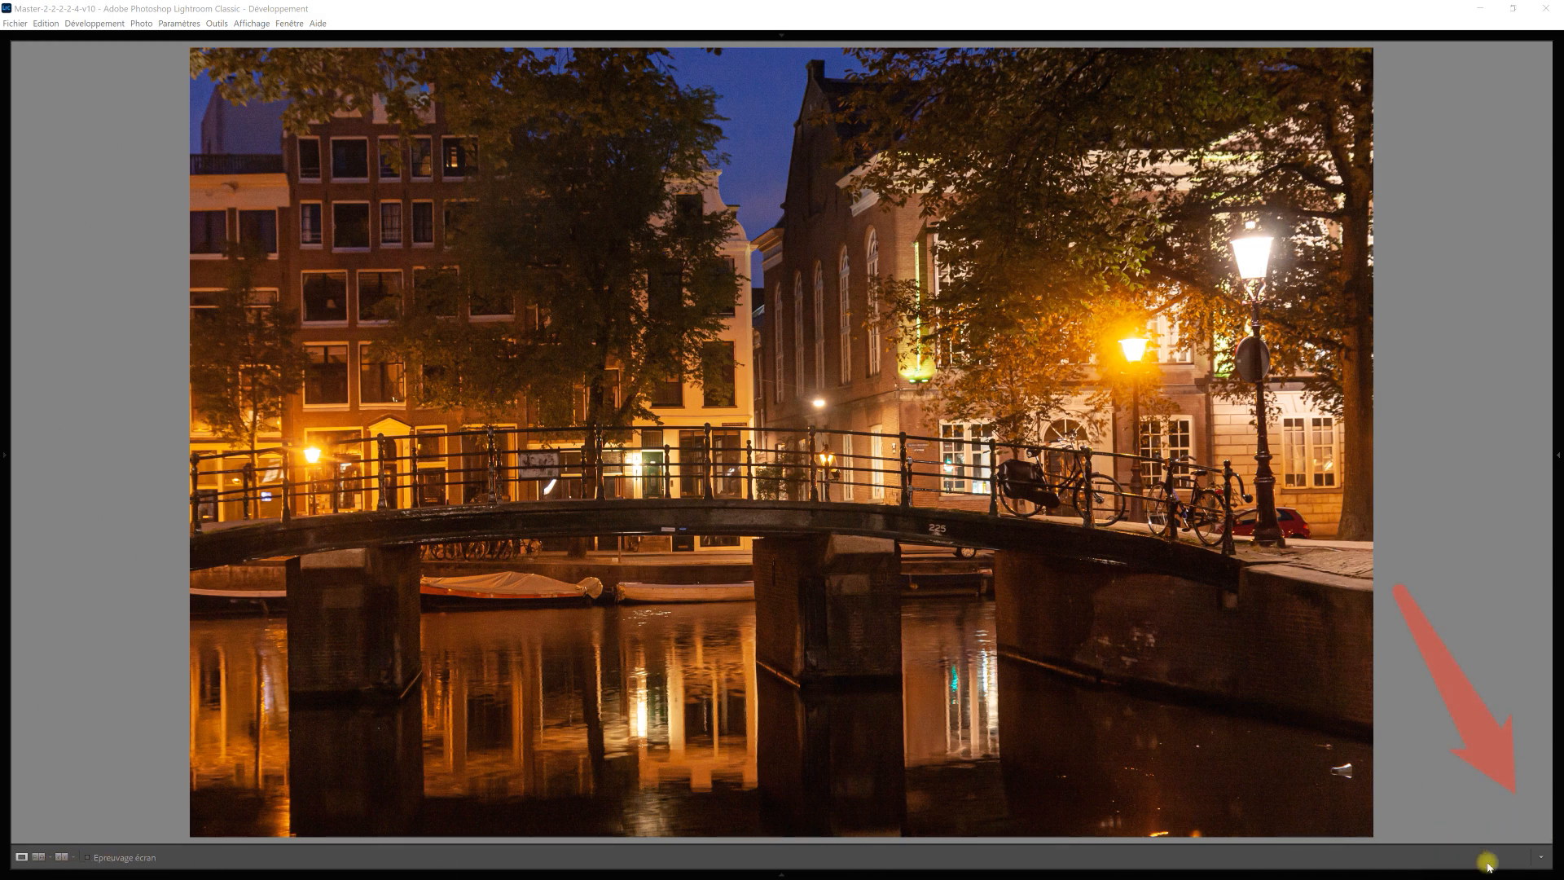
- Hide the Epreuvage écran (soft proofing) option from the Develop toolbar, keeping only the display modes
{"action": "left_click", "coordinate": [1541, 857]}
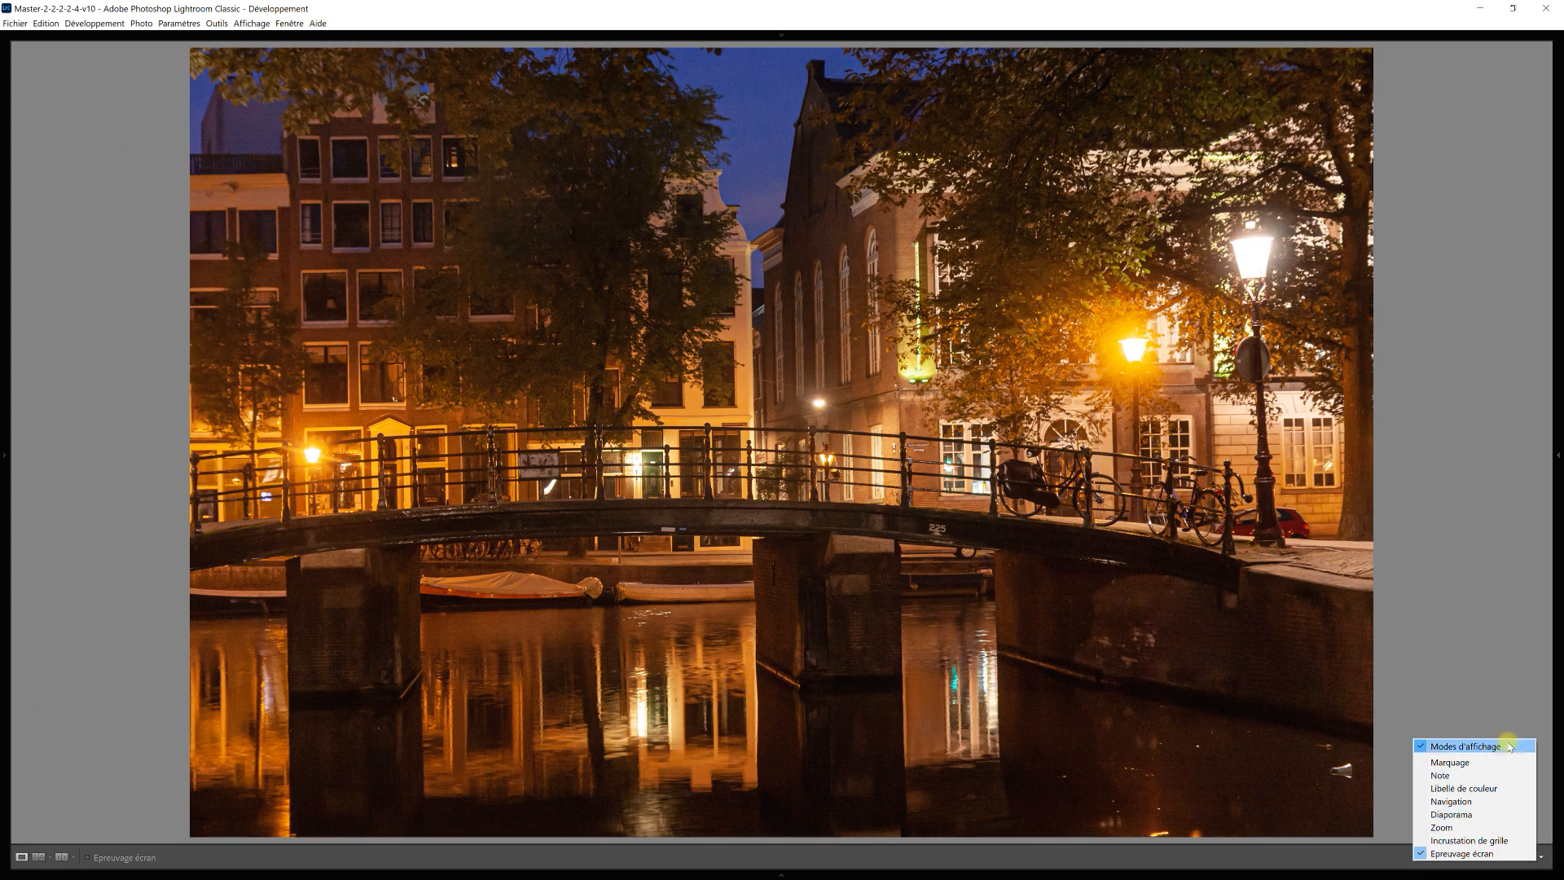
{"action": "left_click", "coordinate": [1426, 854]}
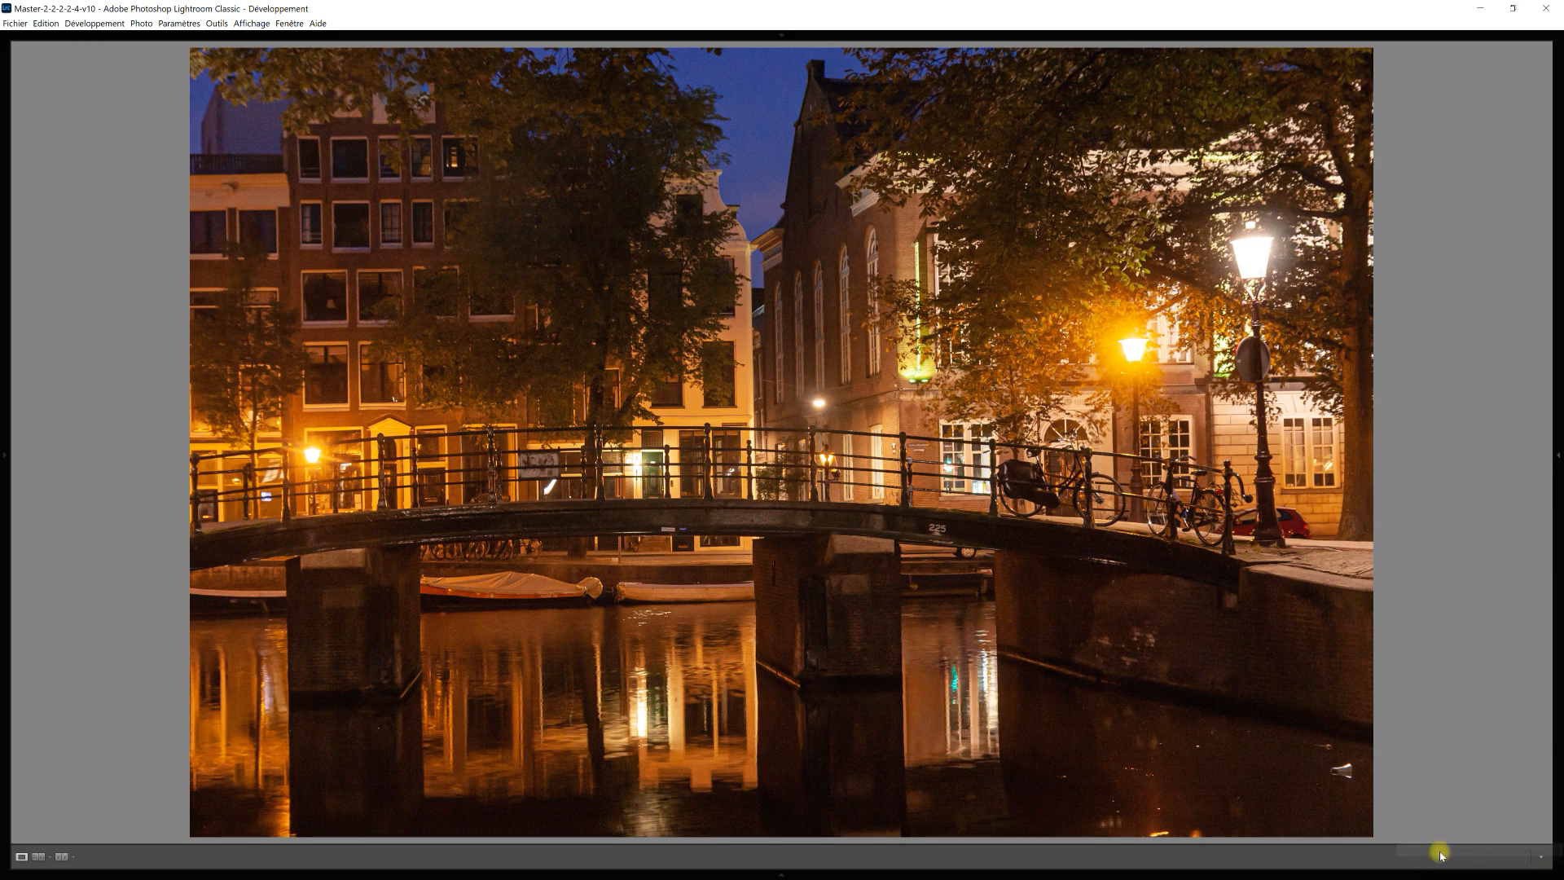
{"action": "left_click", "coordinate": [1540, 859]}
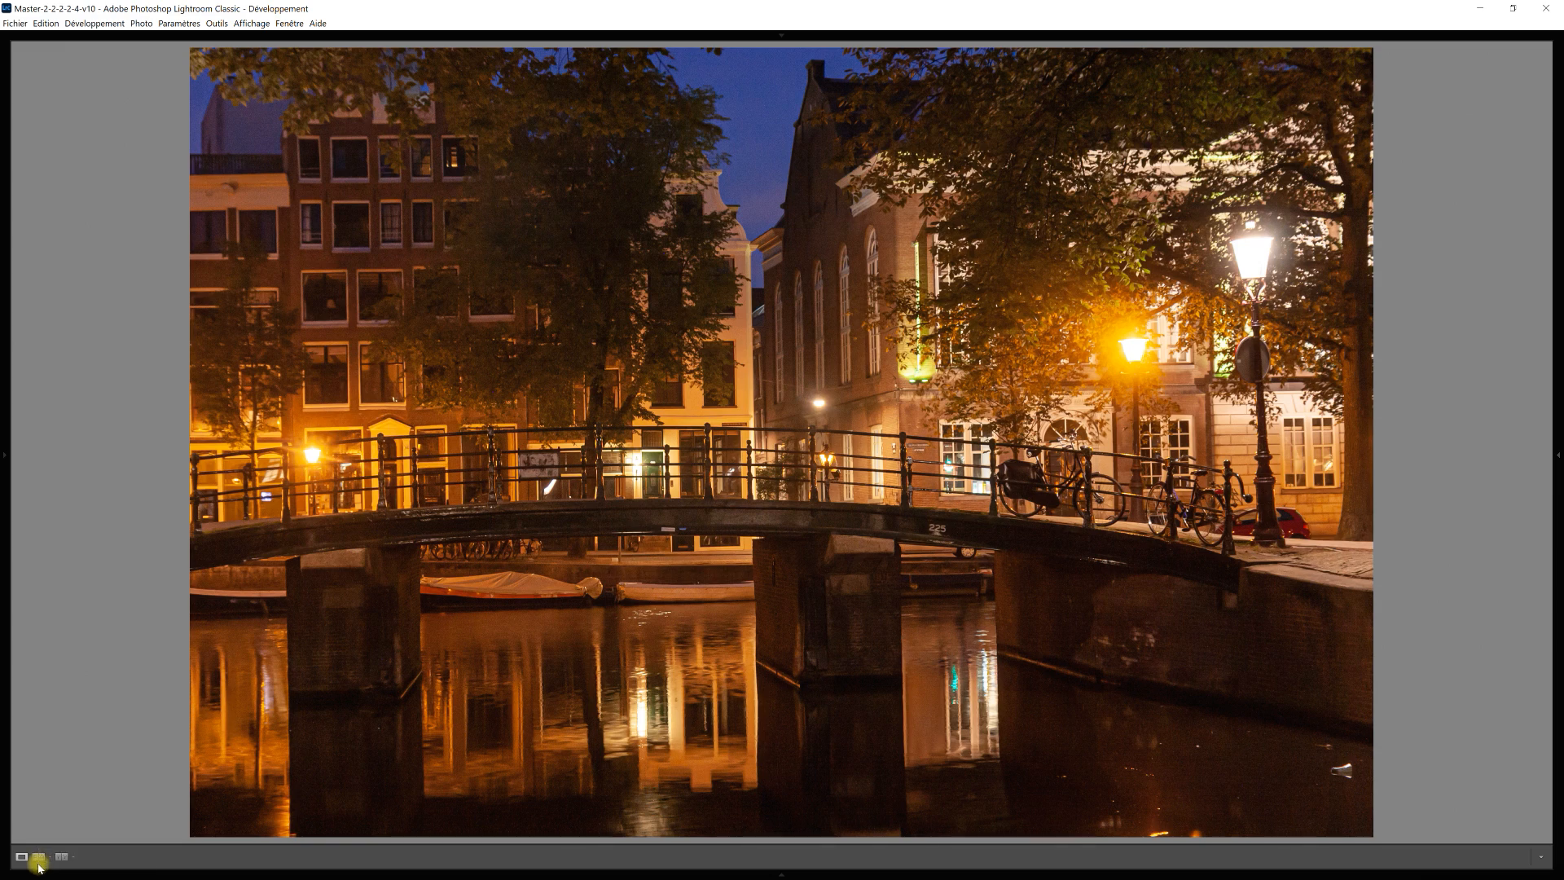
- Open Reference view with the filmstrip shown, try the HDR merge as active photo and make photo 61 active again
{"action": "left_click", "coordinate": [38, 857]}
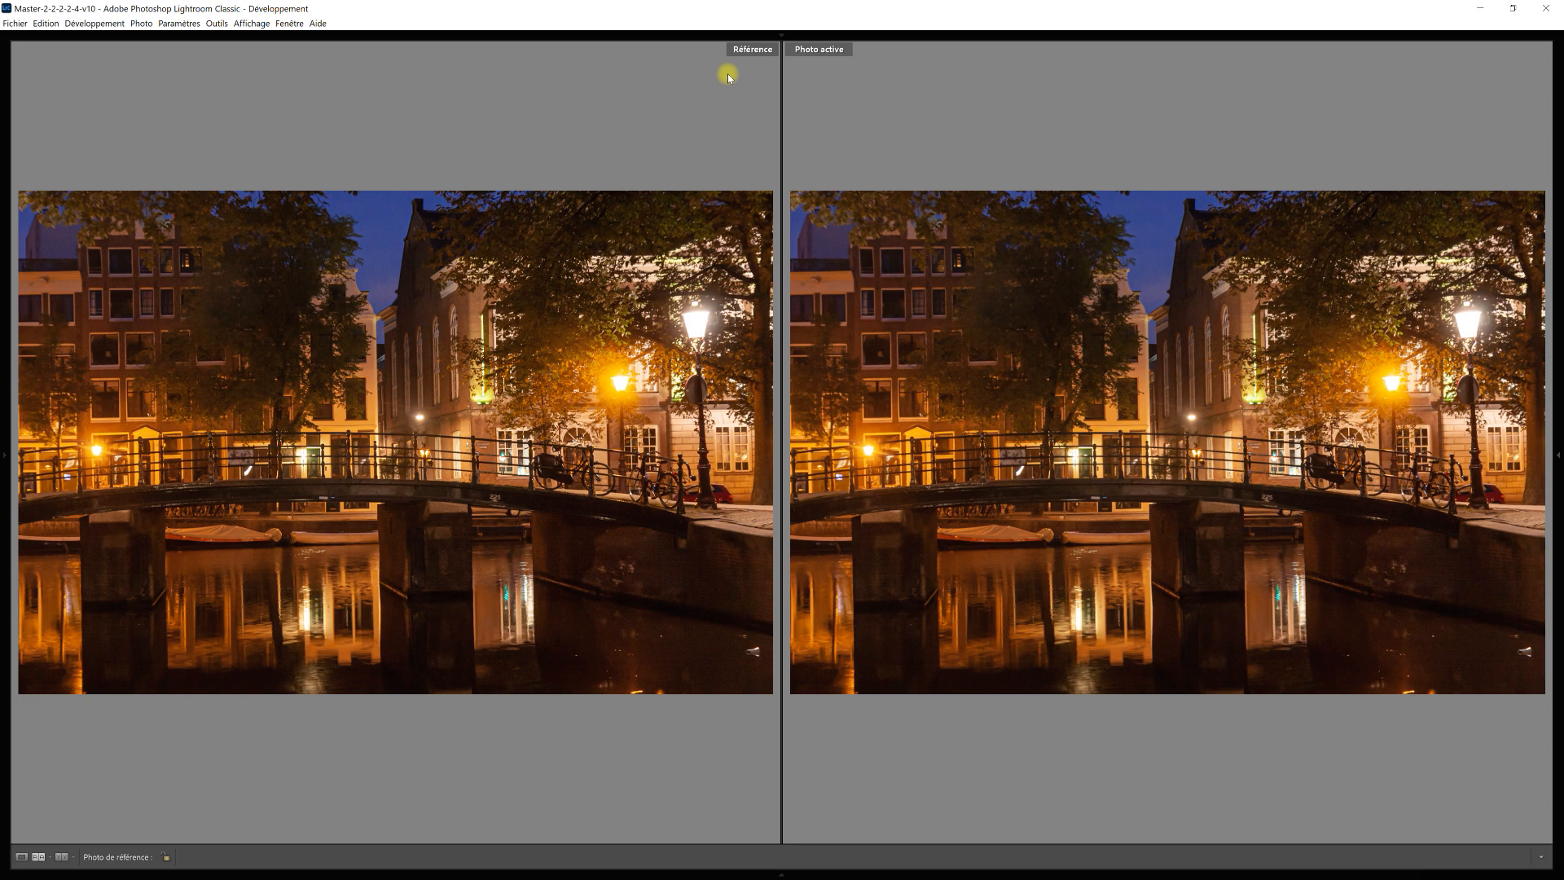
{"action": "key", "text": "F6"}
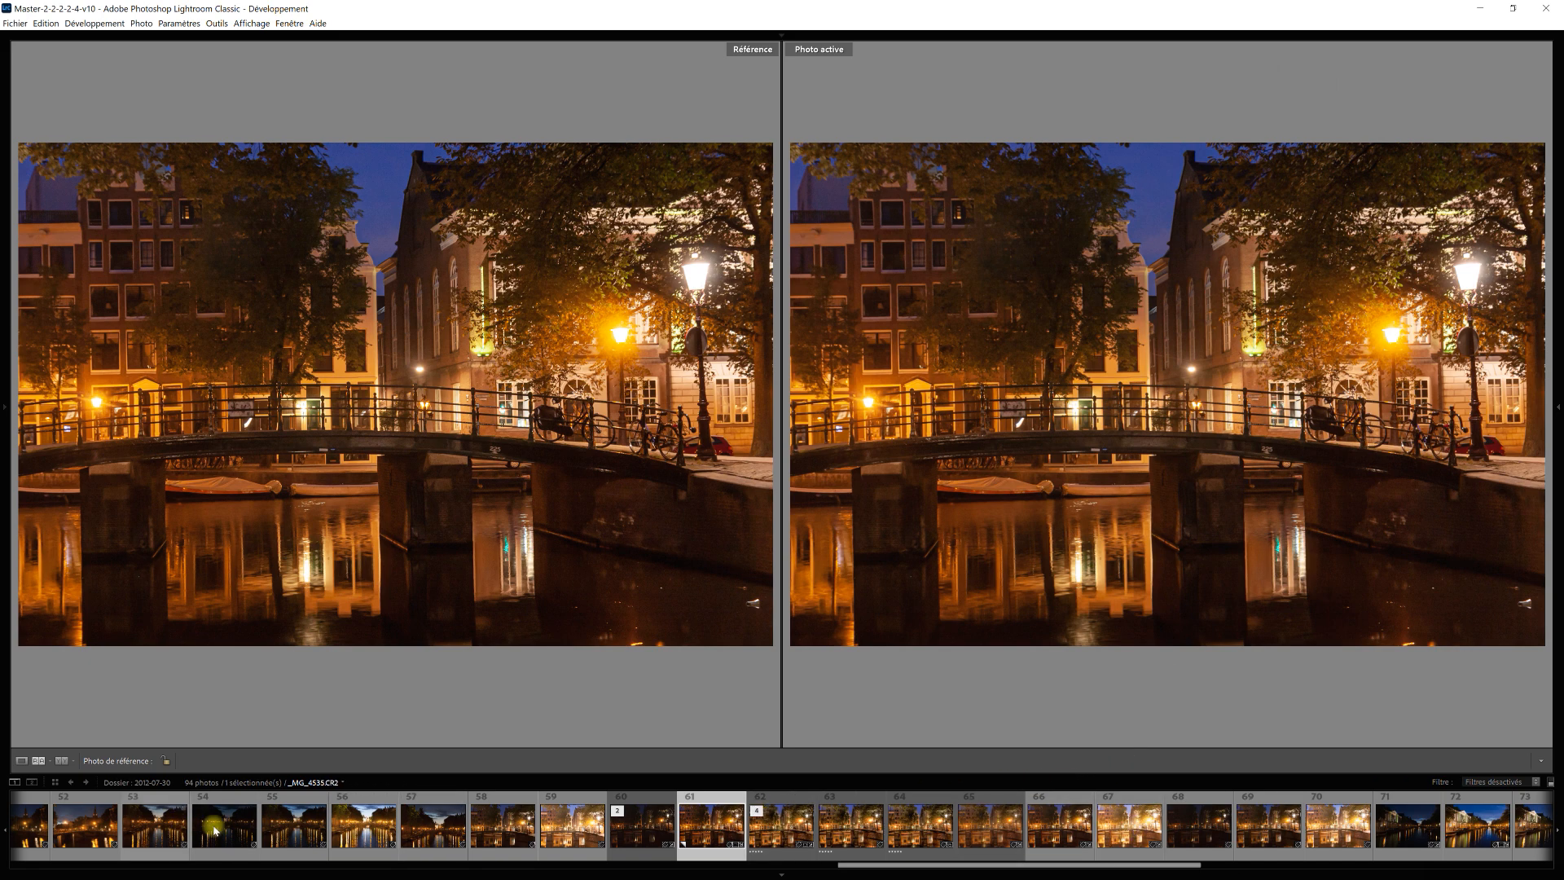
{"action": "left_click", "coordinate": [797, 837]}
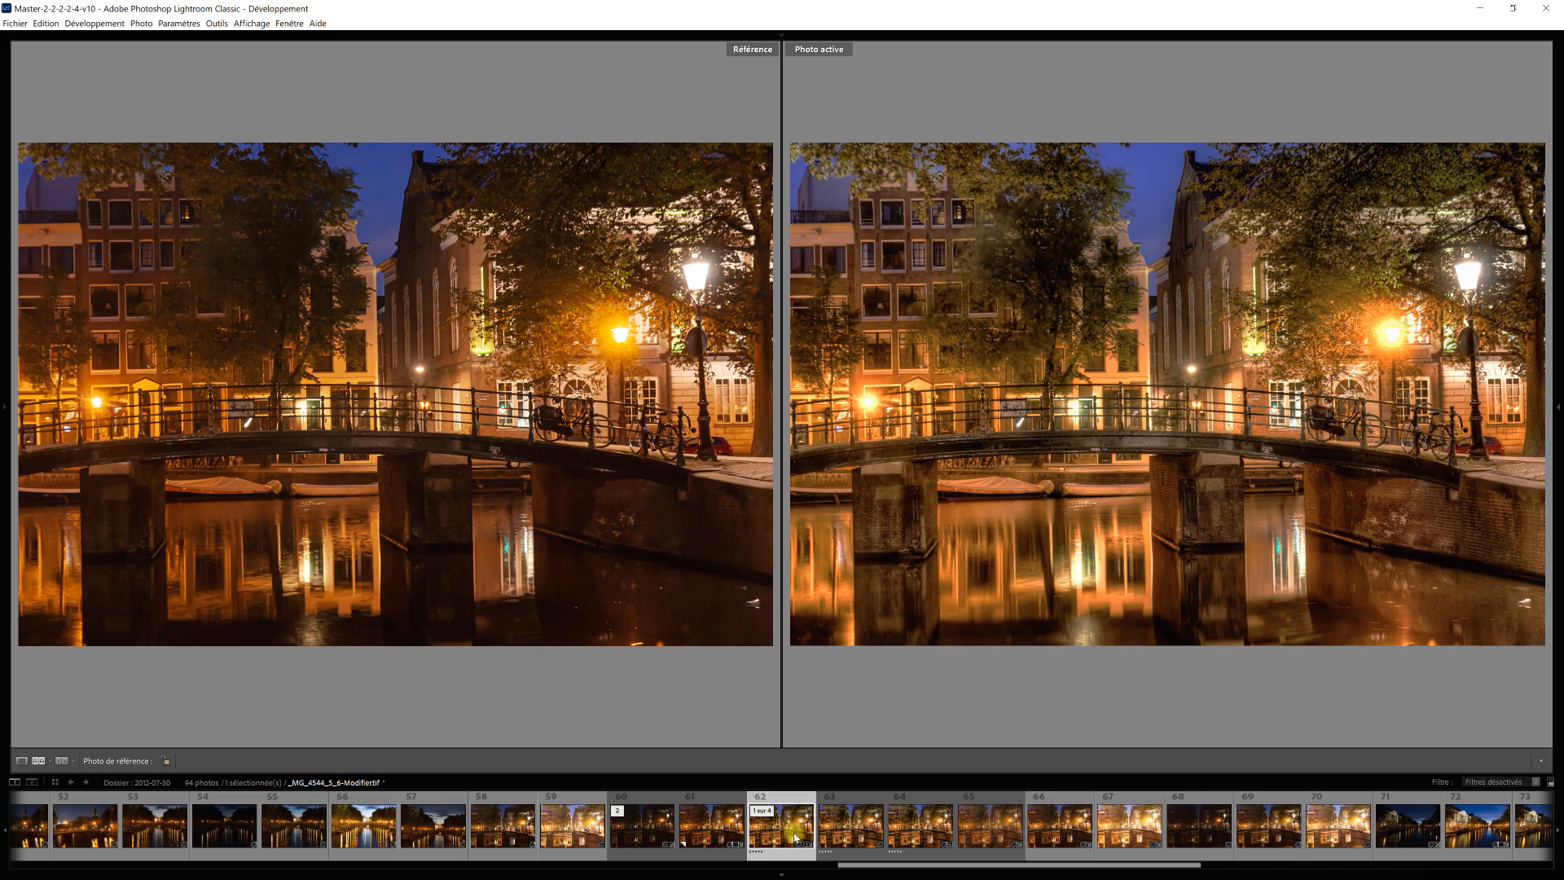
{"action": "left_click", "coordinate": [720, 837]}
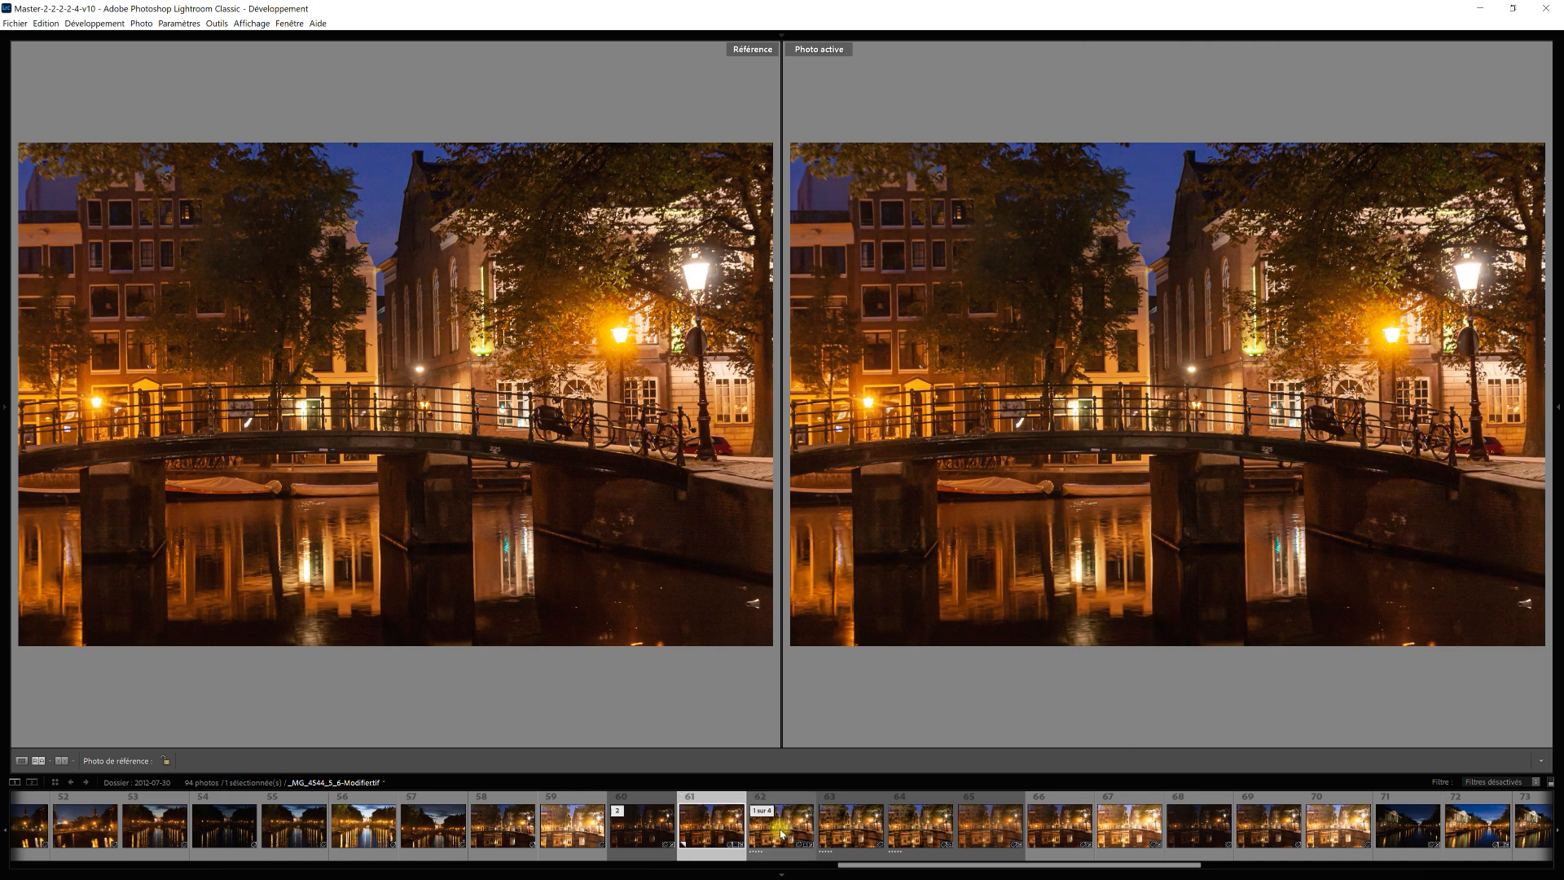
- Assign the HDR merge as the reference photo, try the bright exposure instead, and restore the HDR merge as reference
{"action": "left_click_drag", "start_coordinate": [780, 833], "coordinate": [631, 592]}
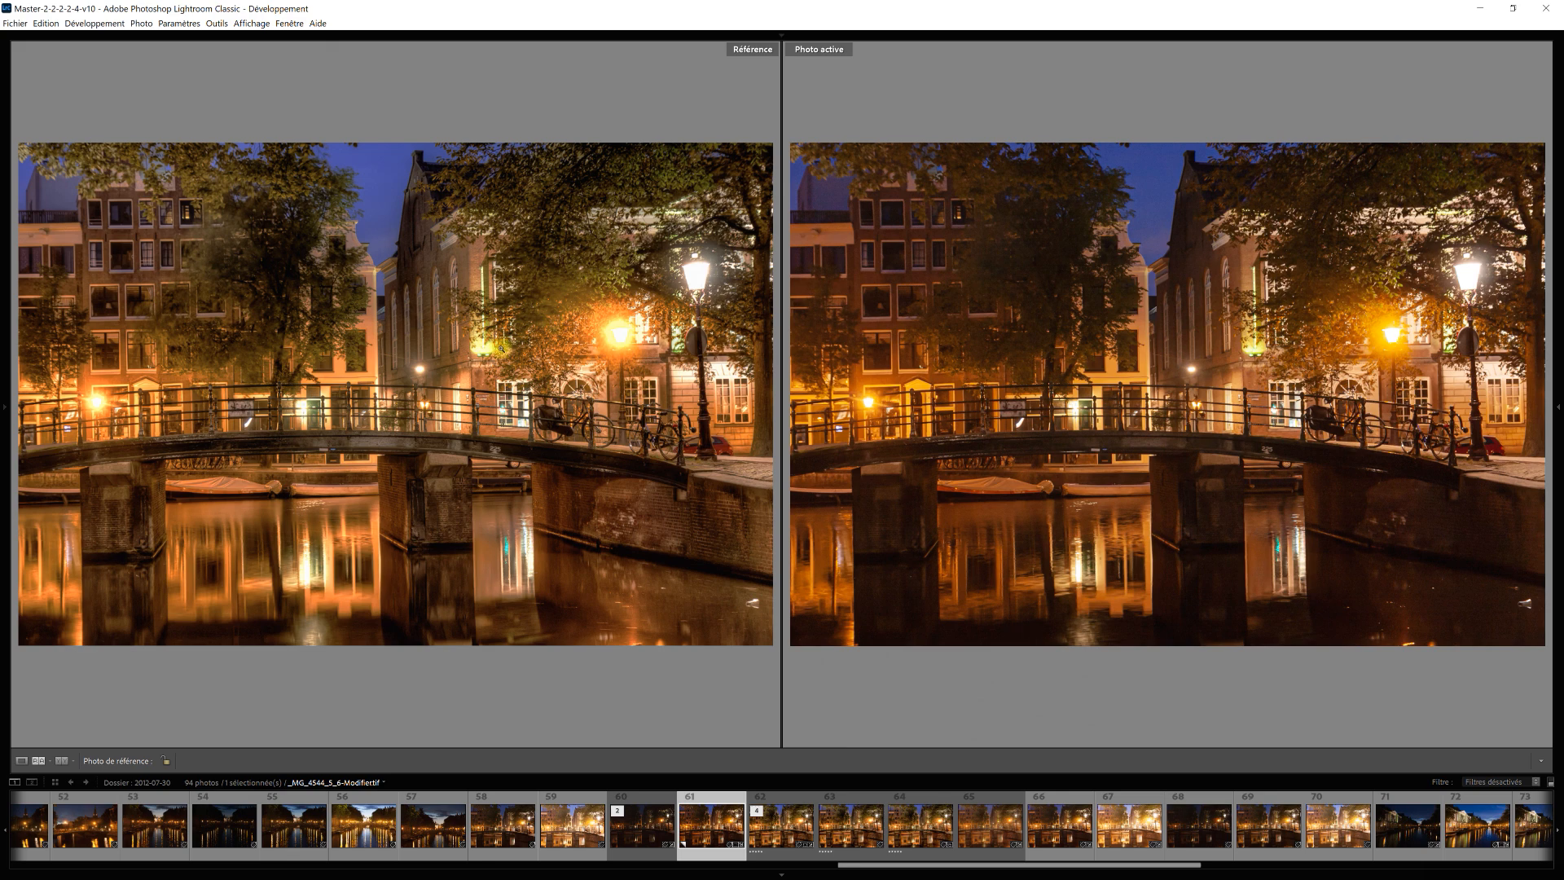
{"action": "left_click_drag", "start_coordinate": [562, 815], "coordinate": [516, 496]}
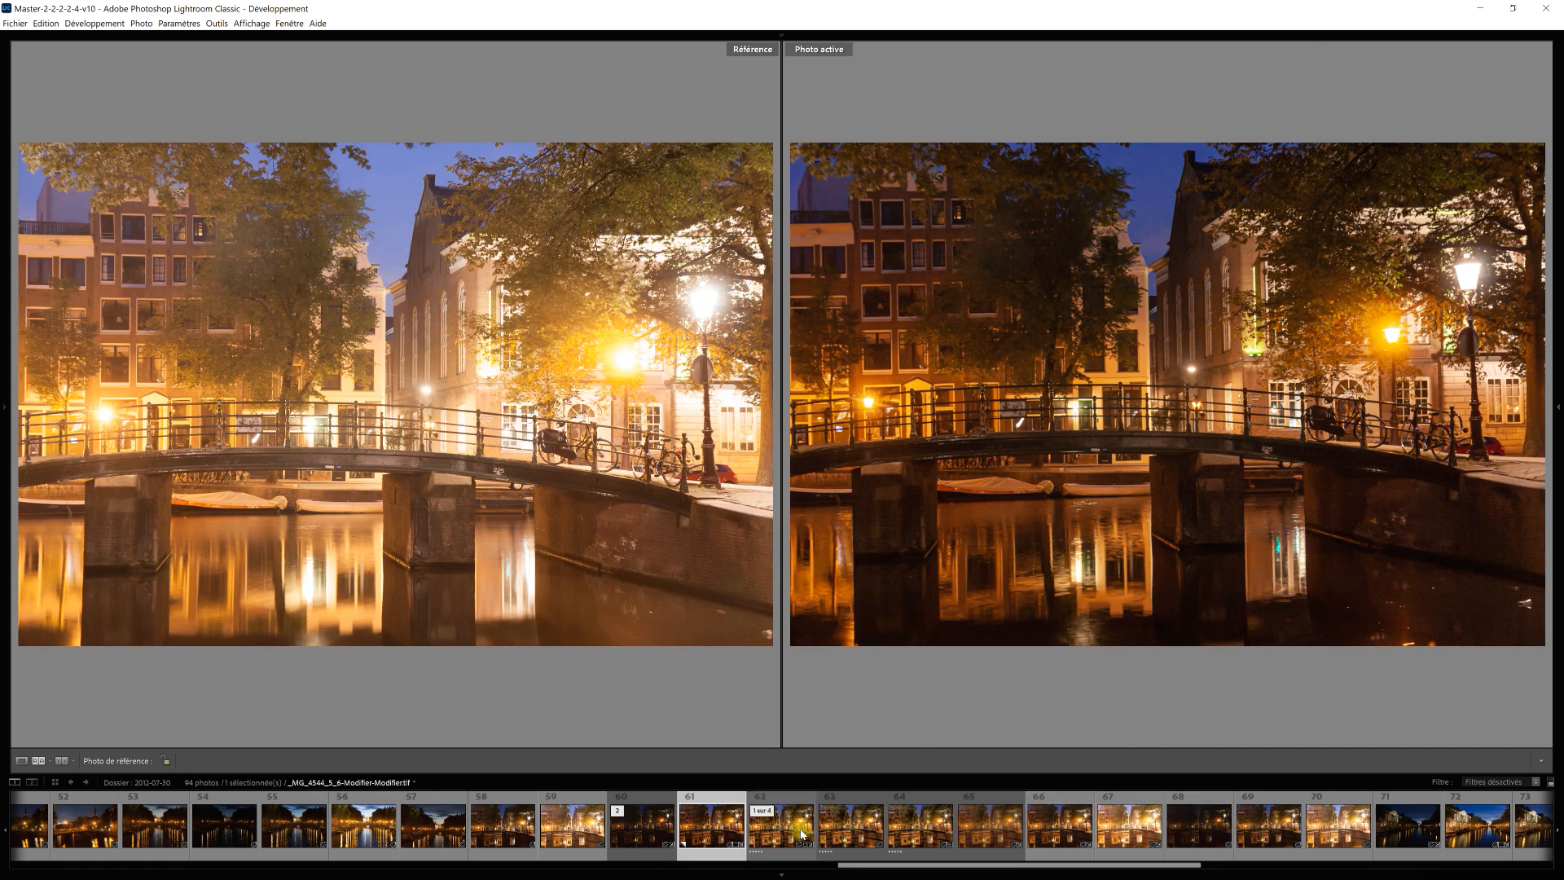
{"action": "left_click_drag", "start_coordinate": [796, 833], "coordinate": [492, 447]}
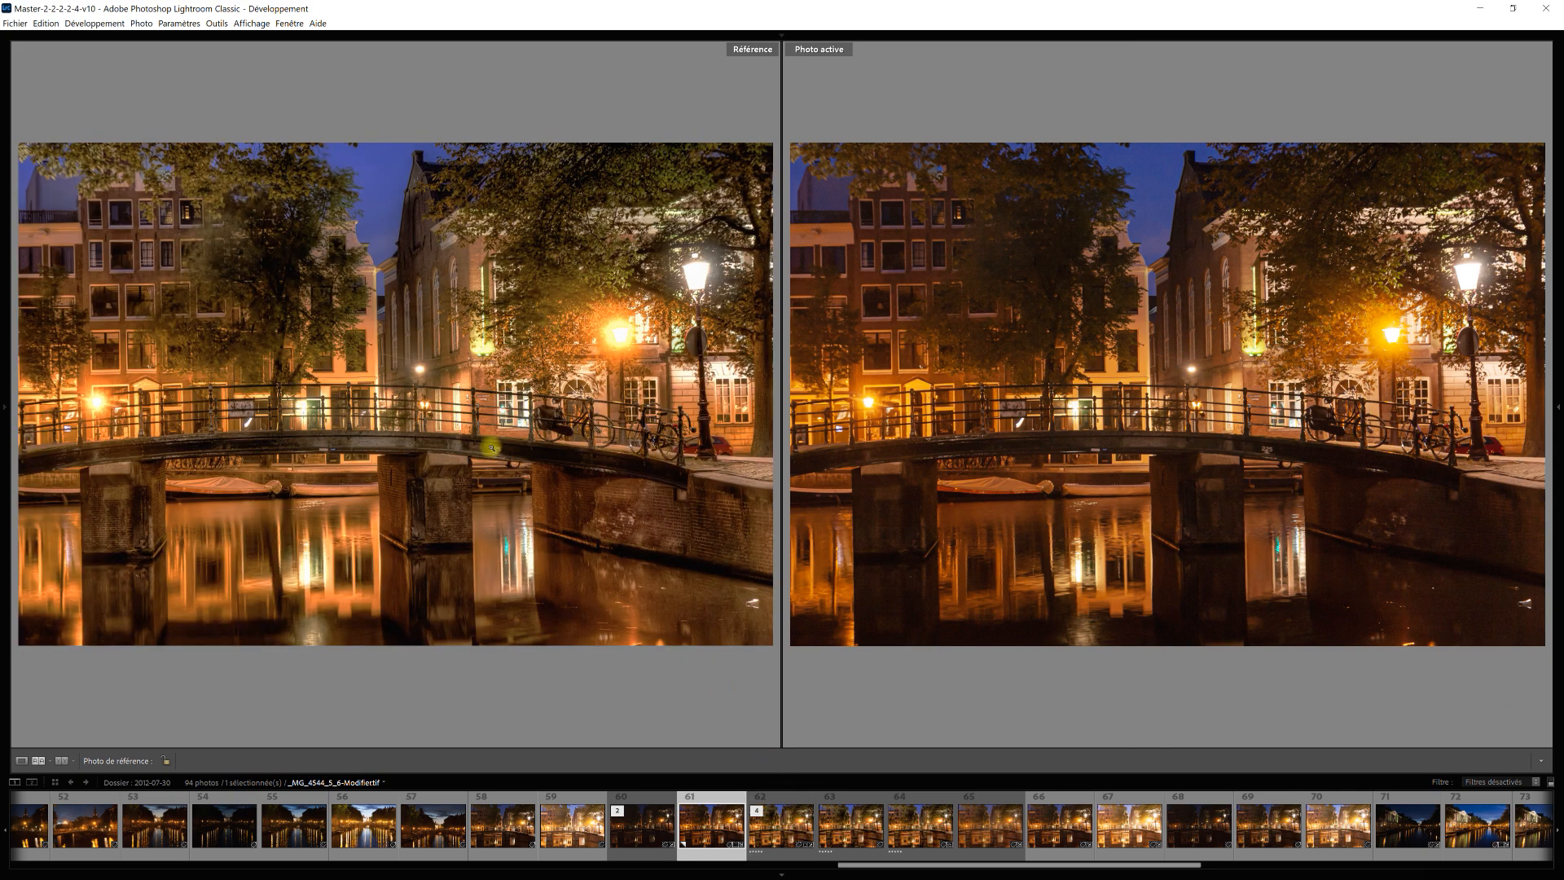
- Hide the filmstrip, show the adjustment panels, and try the stacked reference layout before returning to the side-by-side one
{"action": "key", "text": "F6"}
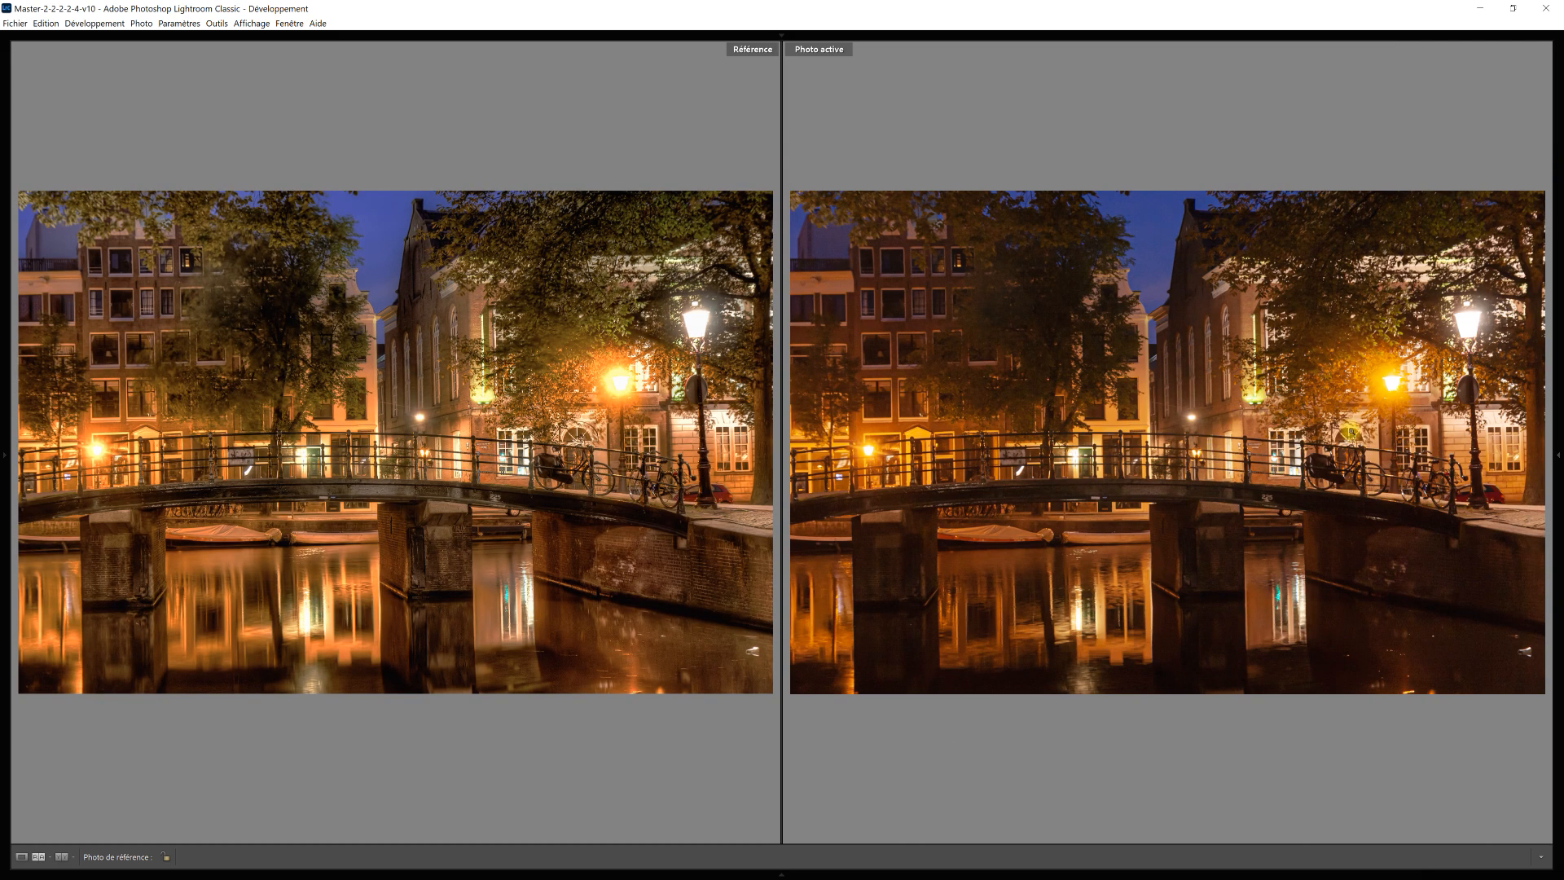
{"action": "key", "text": "F8"}
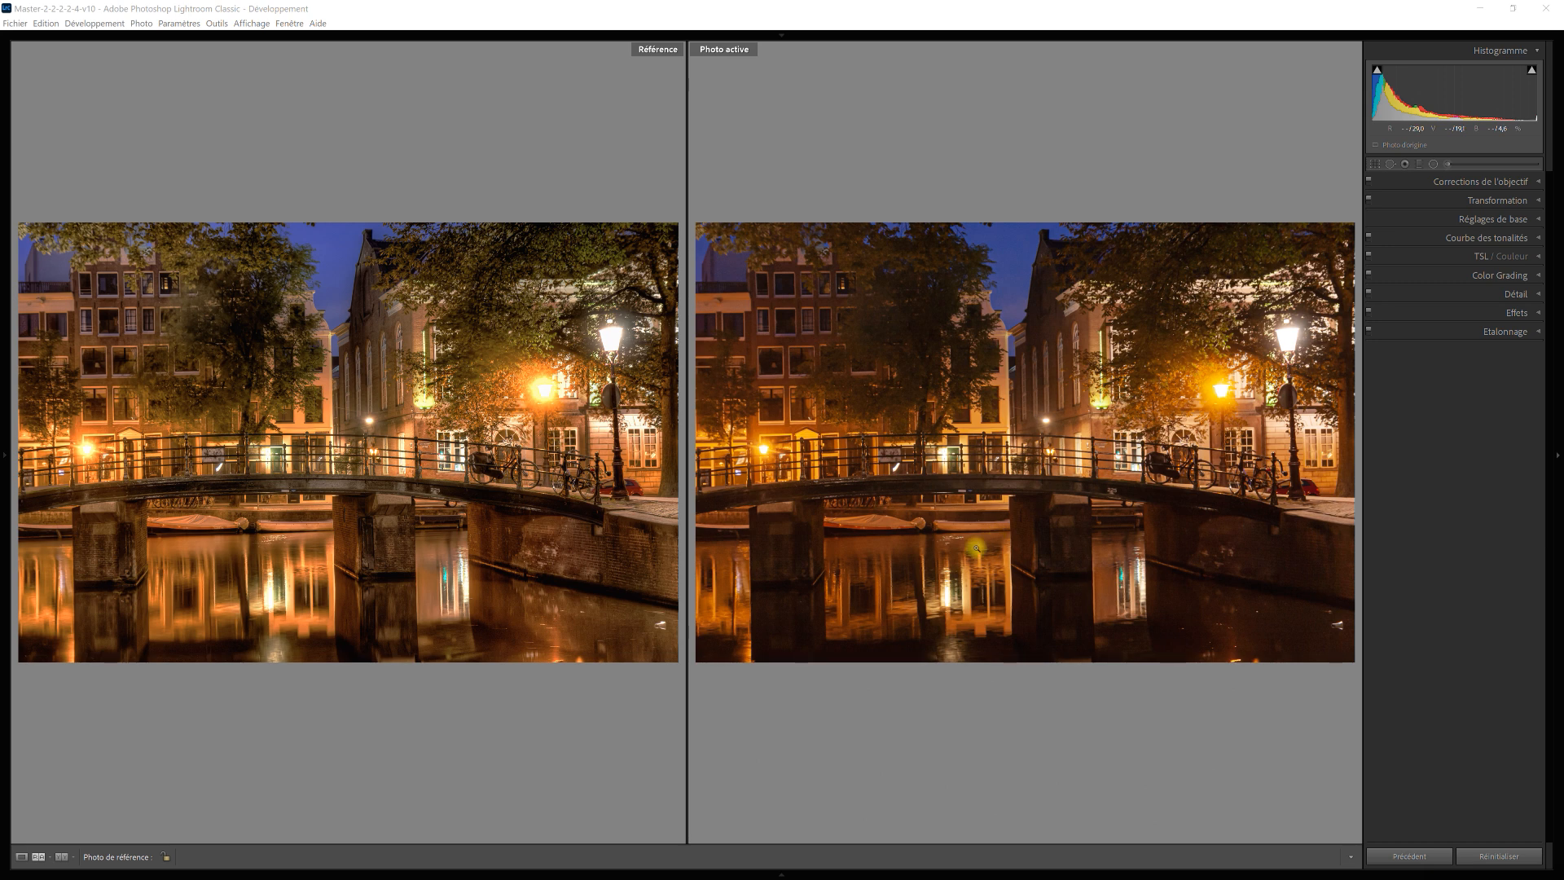
{"action": "left_click", "coordinate": [38, 857]}
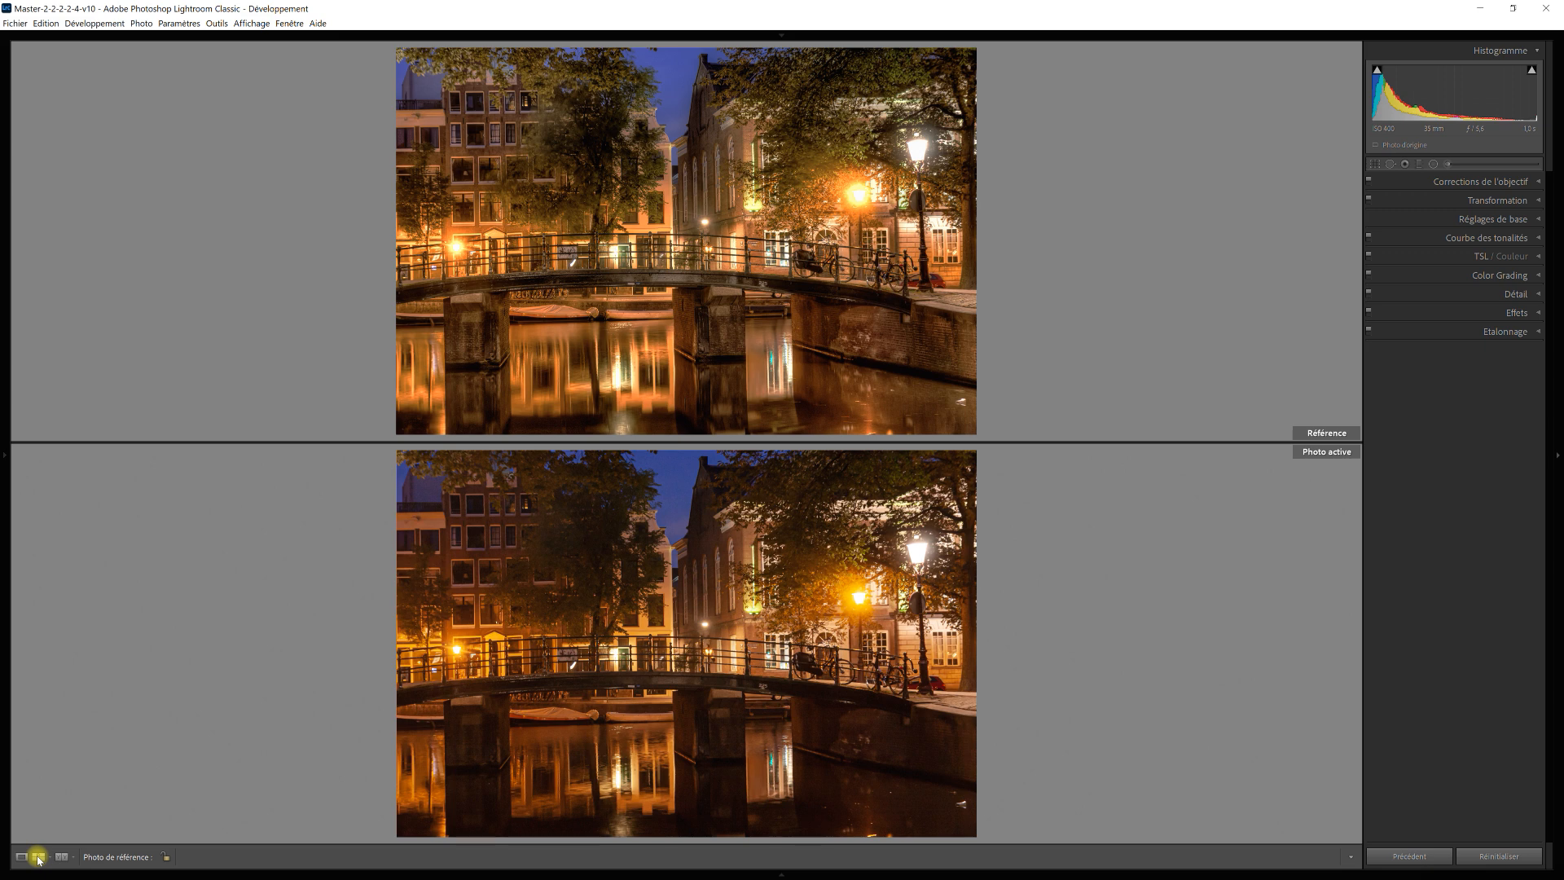
{"action": "left_click", "coordinate": [38, 858]}
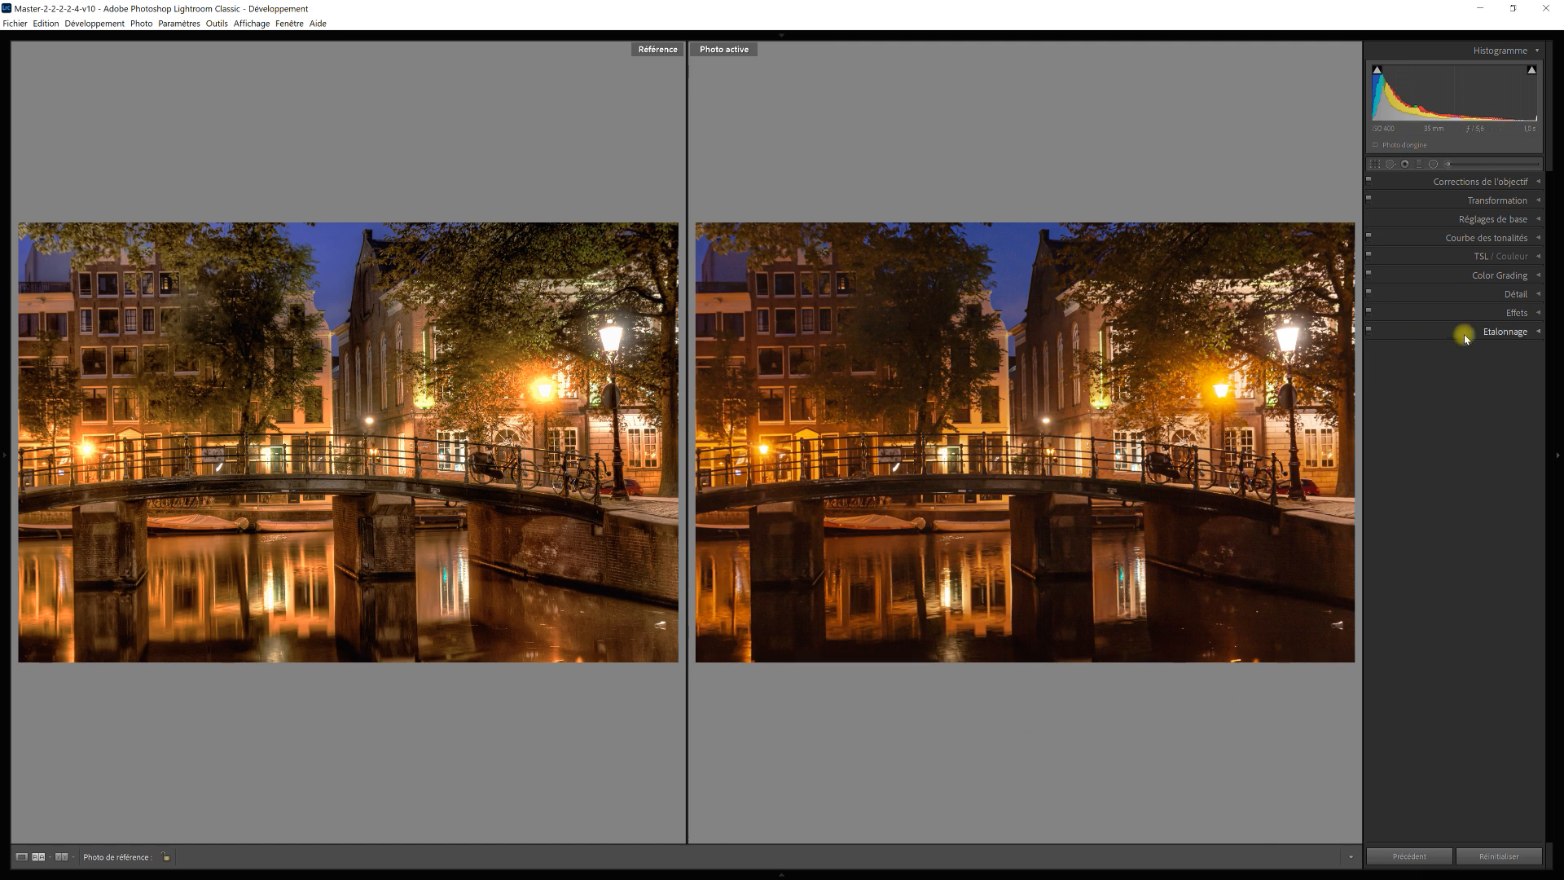
- Brighten the active photo's shadows with a tone curve point at input 40, output 59
{"action": "left_click", "coordinate": [1539, 238]}
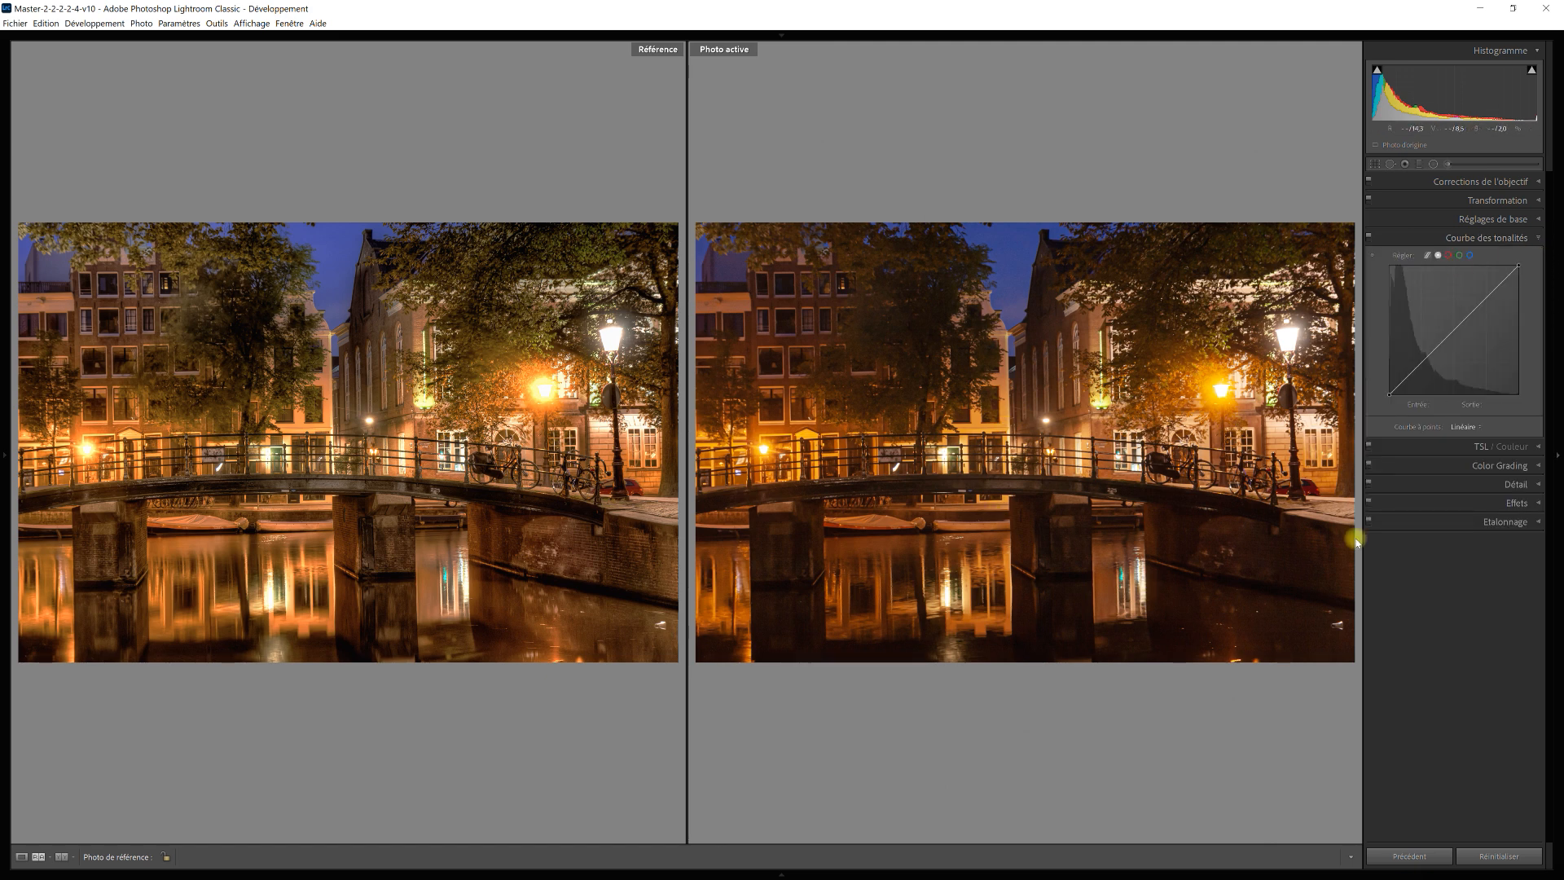
{"action": "left_click", "coordinate": [1410, 374]}
{"action": "left_click_drag", "start_coordinate": [1411, 374], "coordinate": [1411, 369]}
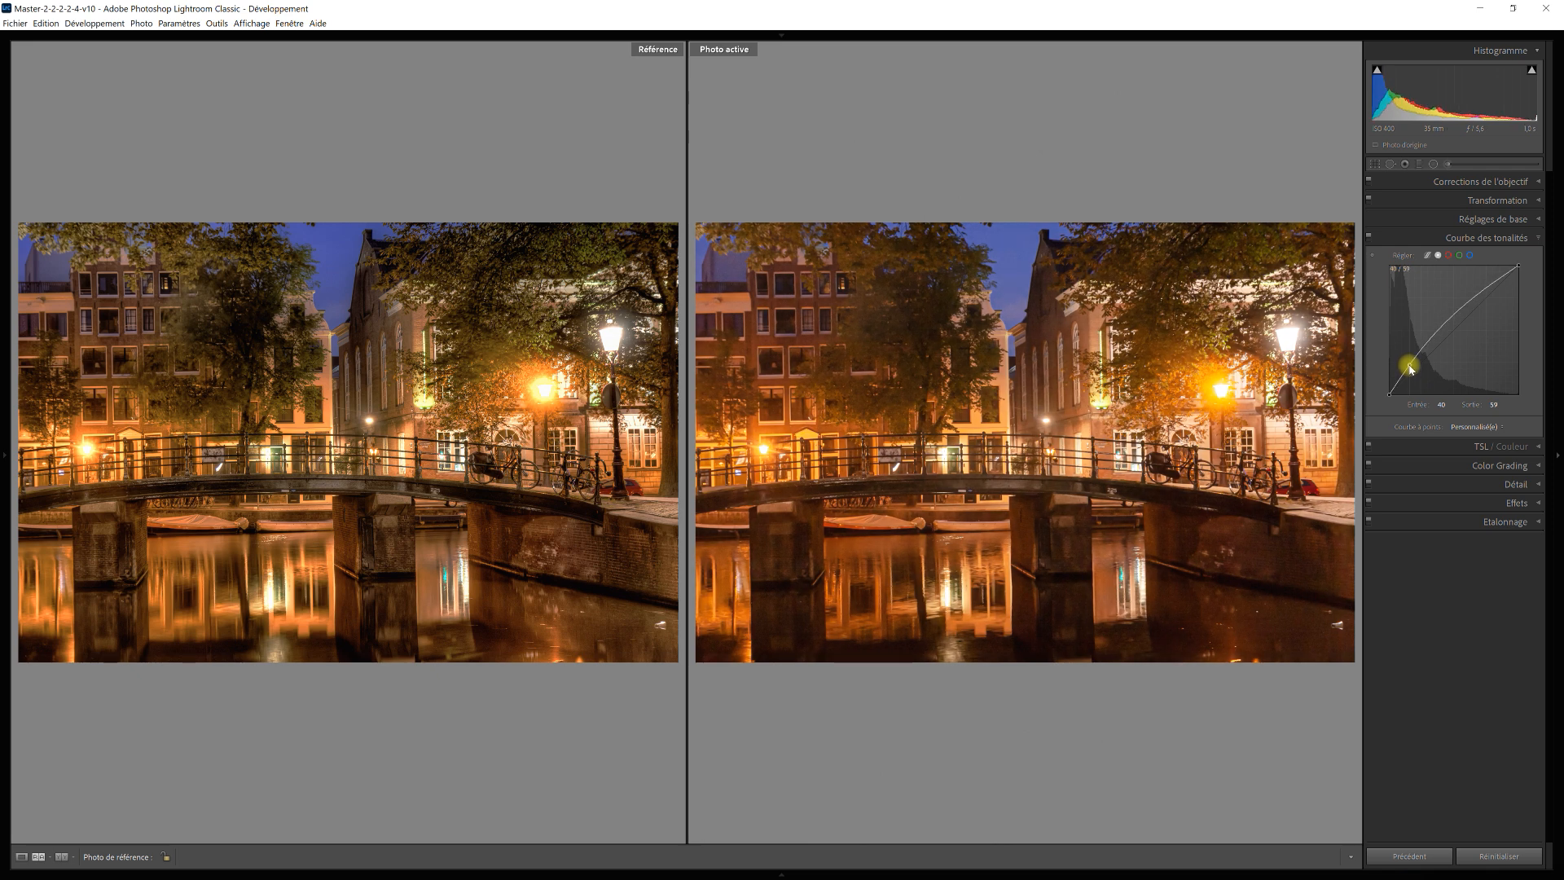
{"action": "left_click", "coordinate": [1542, 238]}
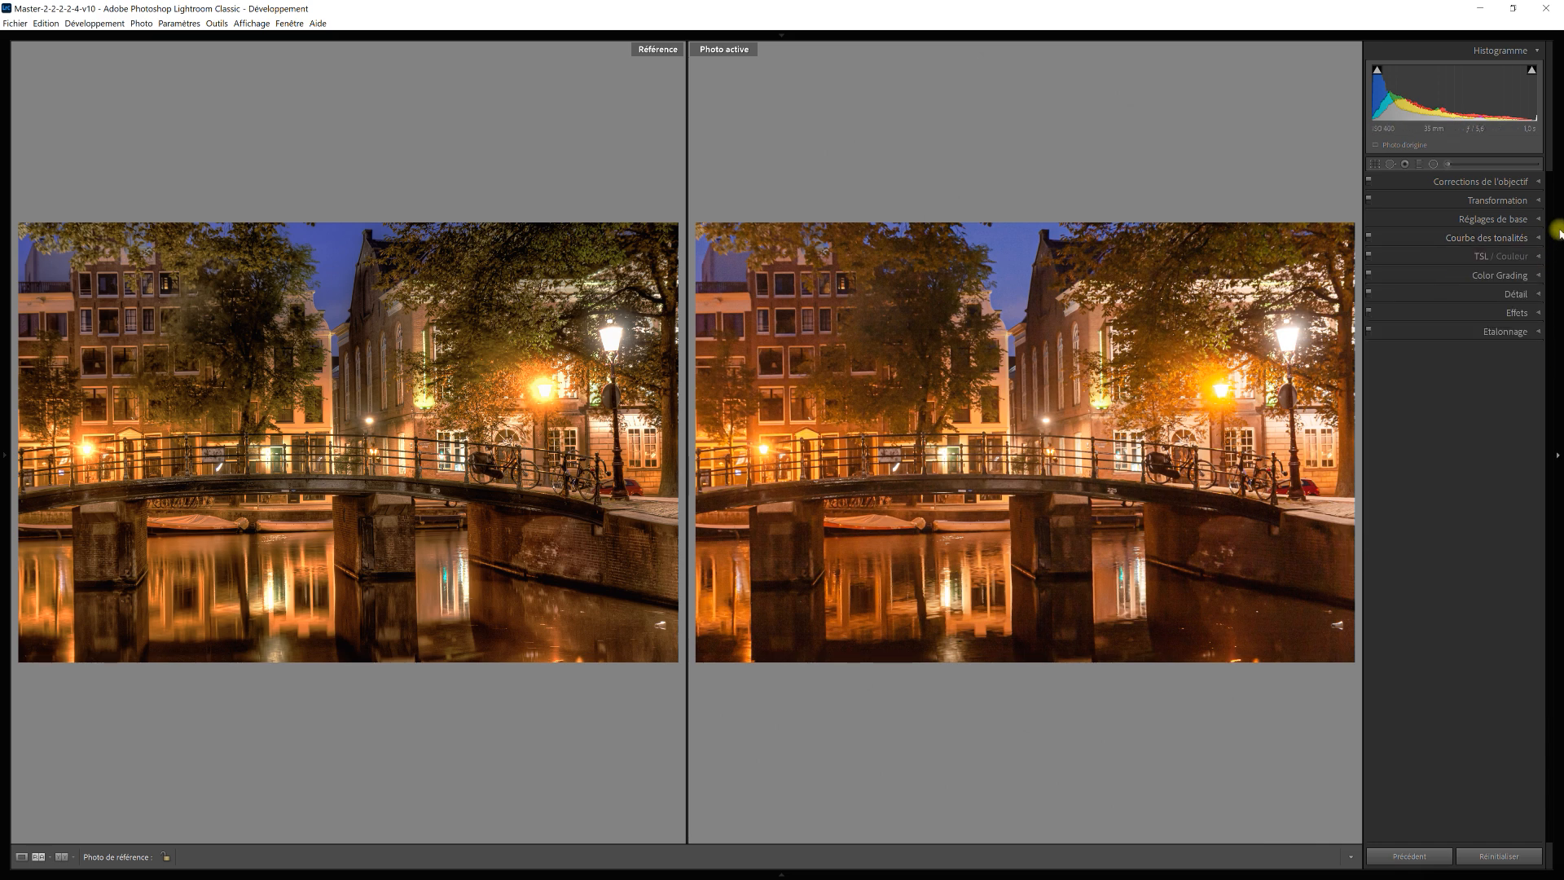
- Apply a graduated filter from the bottom of the active photo over the water, narrow its transition and reset its exposure
{"action": "left_click", "coordinate": [1422, 165]}
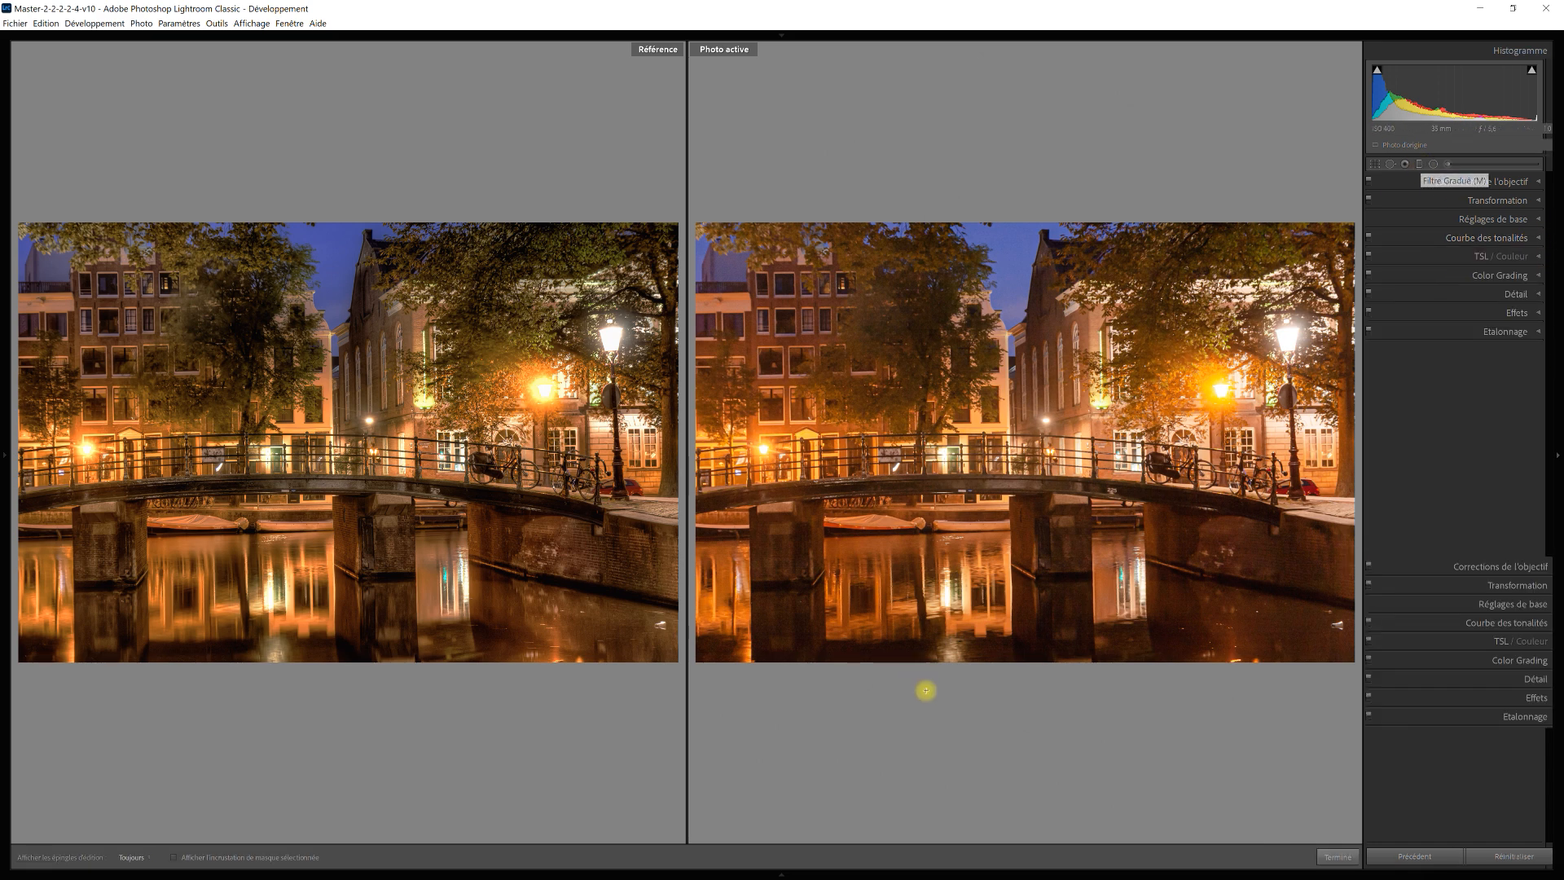
{"action": "left_click_drag", "start_coordinate": [956, 669], "coordinate": [928, 358]}
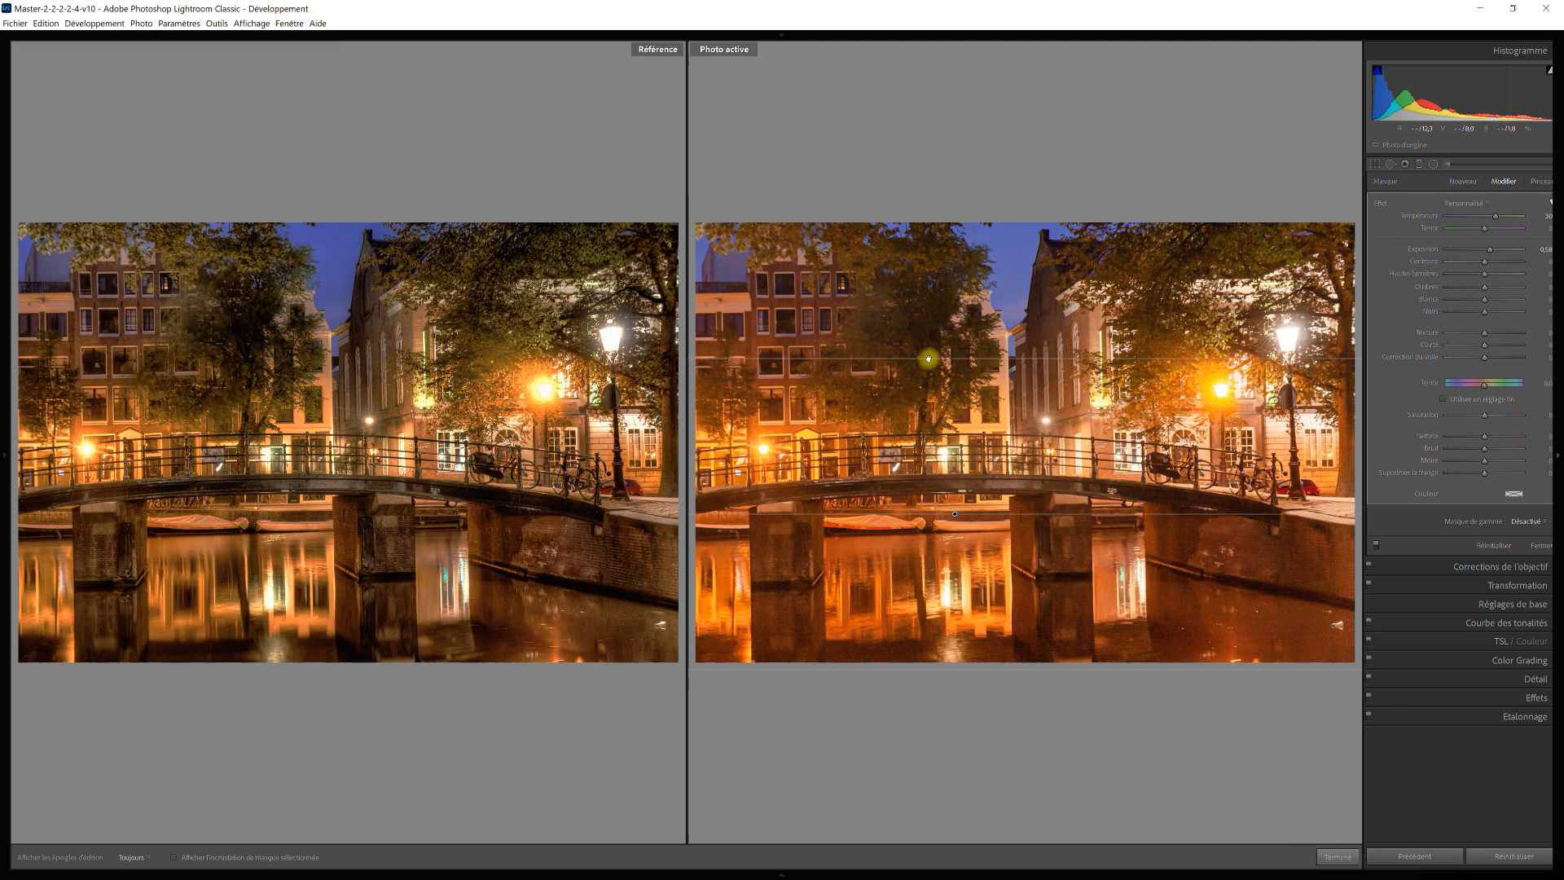
{"action": "left_click_drag", "start_coordinate": [976, 359], "coordinate": [1001, 473]}
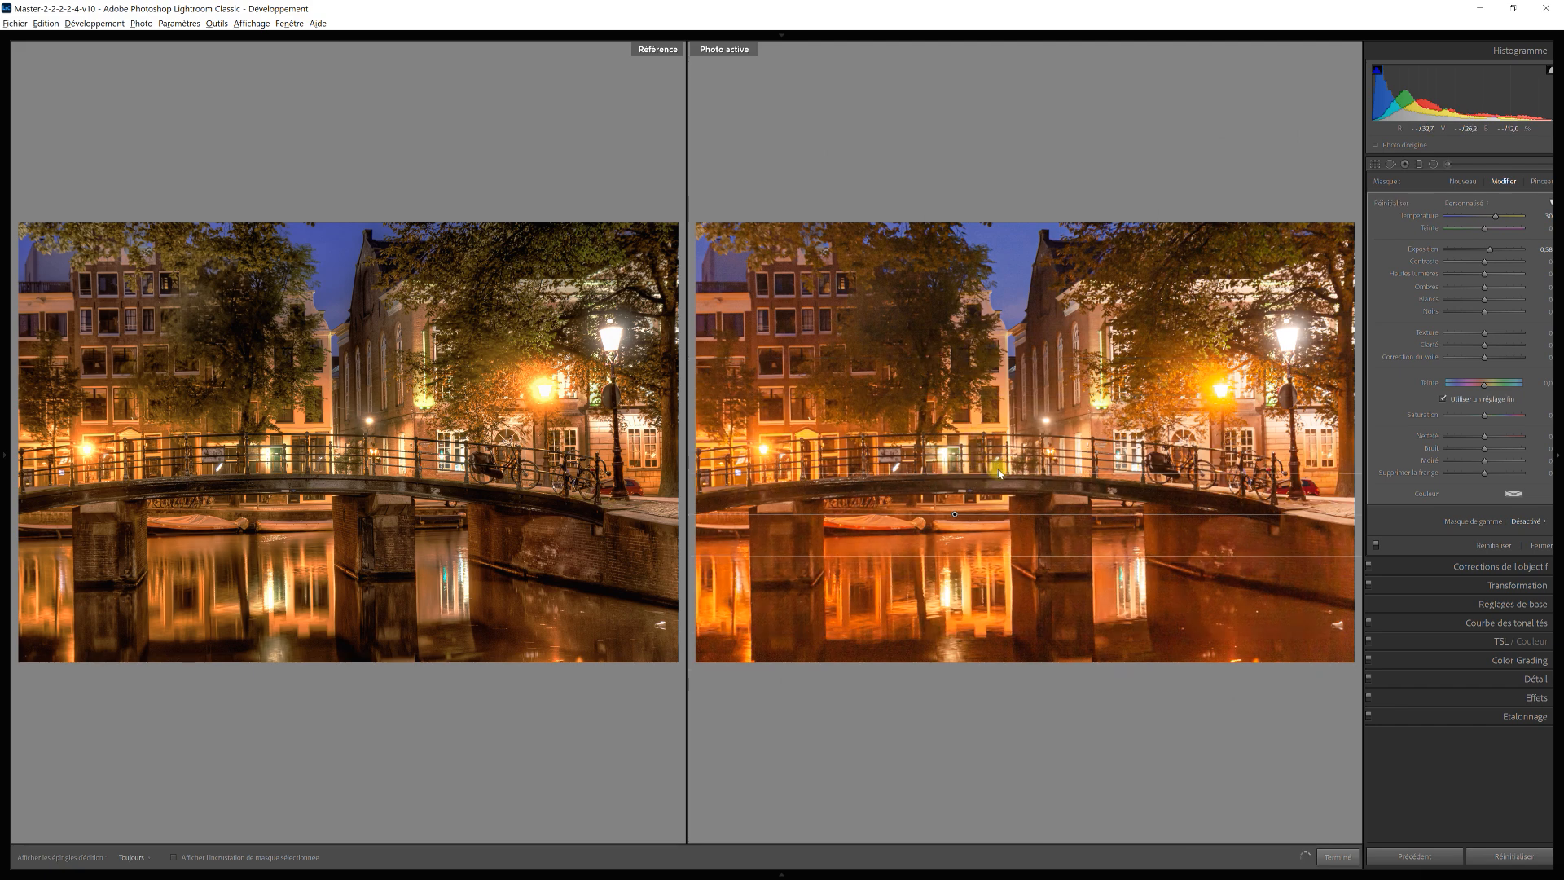
{"action": "double_click", "coordinate": [1424, 249]}
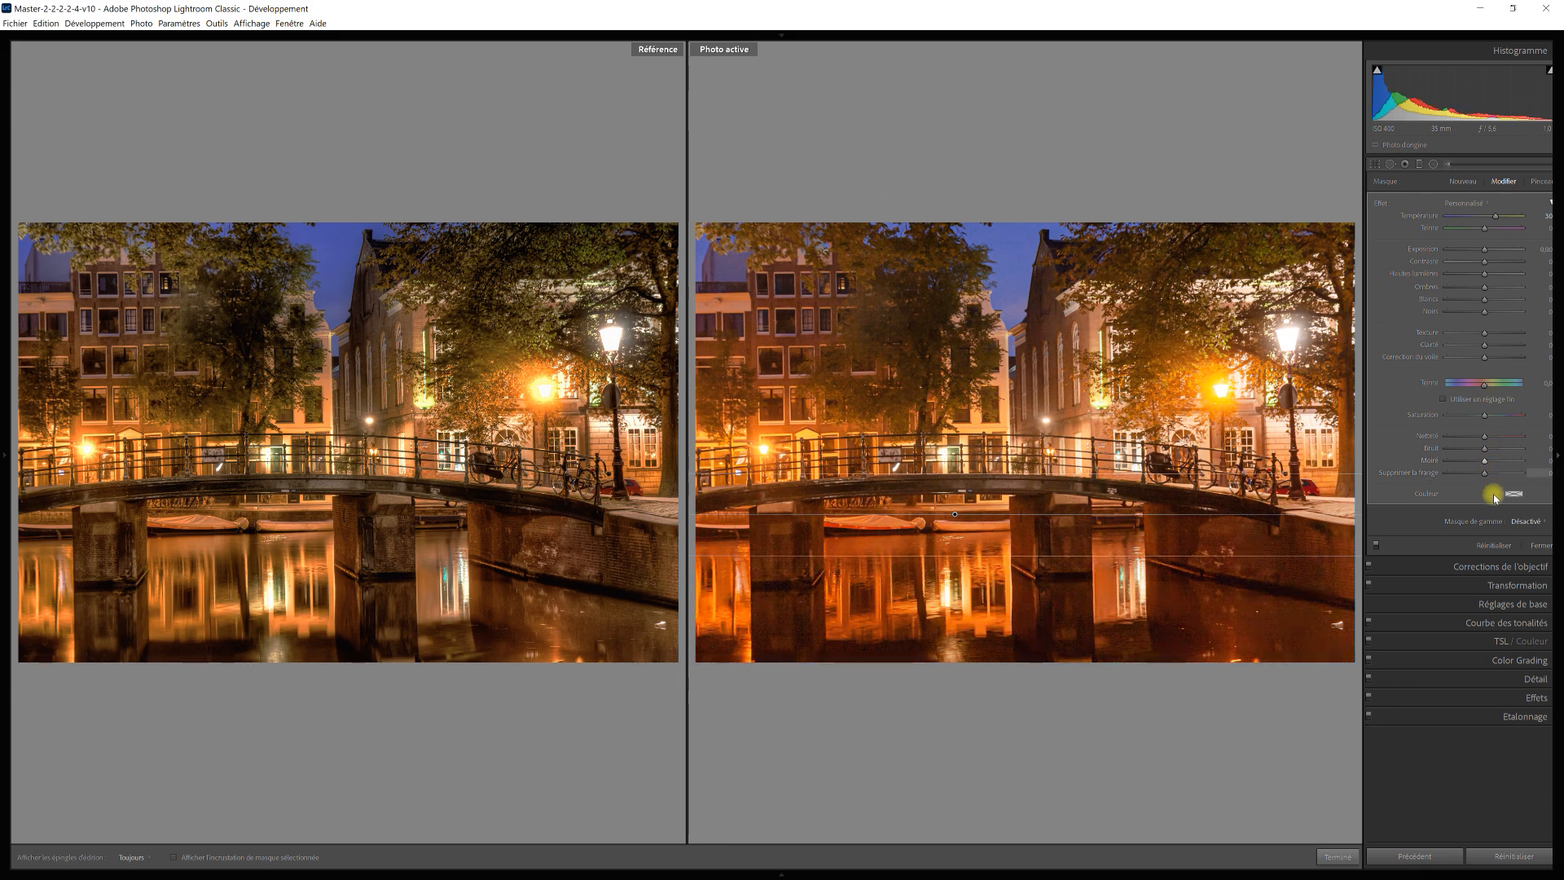
- Restrict the graduated filter to the brighter tones with a Luminance range mask by raising the range's lower limit
{"action": "left_click", "coordinate": [1526, 522]}
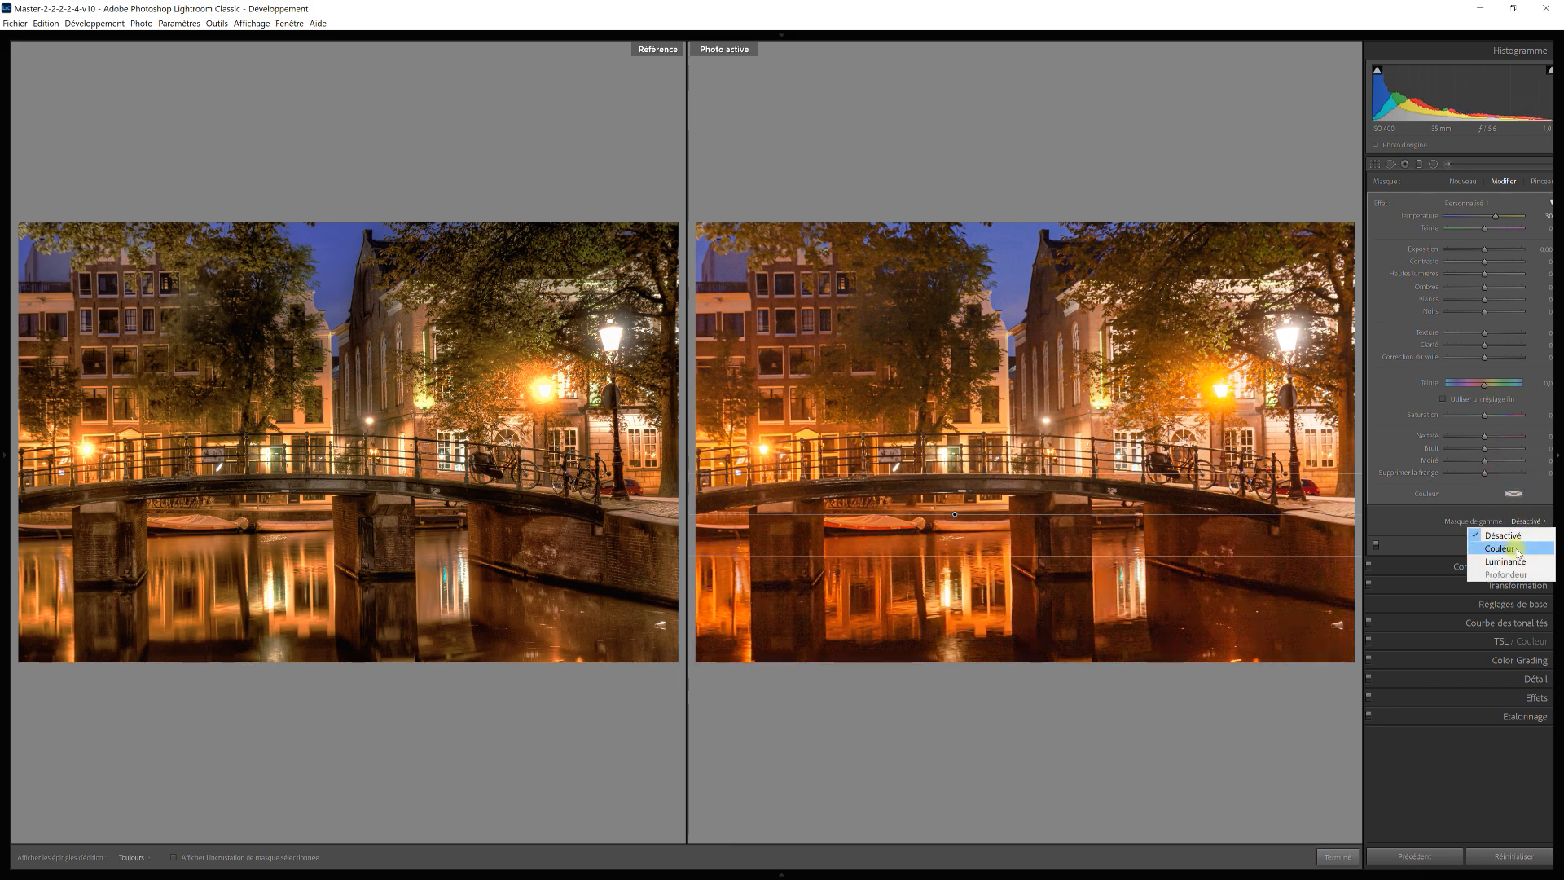
{"action": "left_click", "coordinate": [1520, 562]}
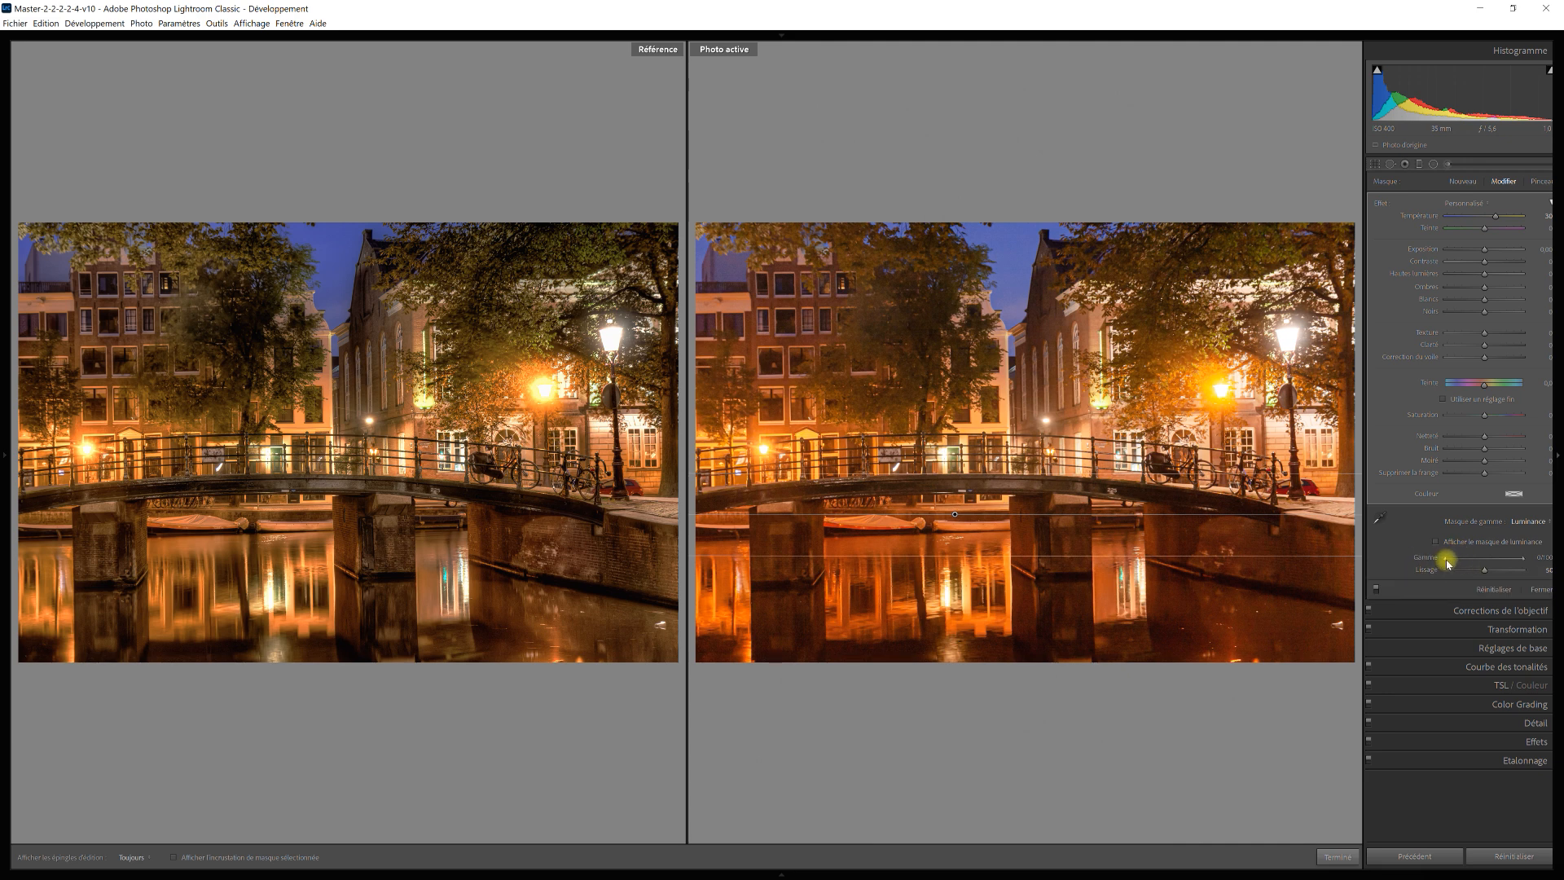
{"action": "left_click_drag", "start_coordinate": [1445, 562], "coordinate": [1482, 557]}
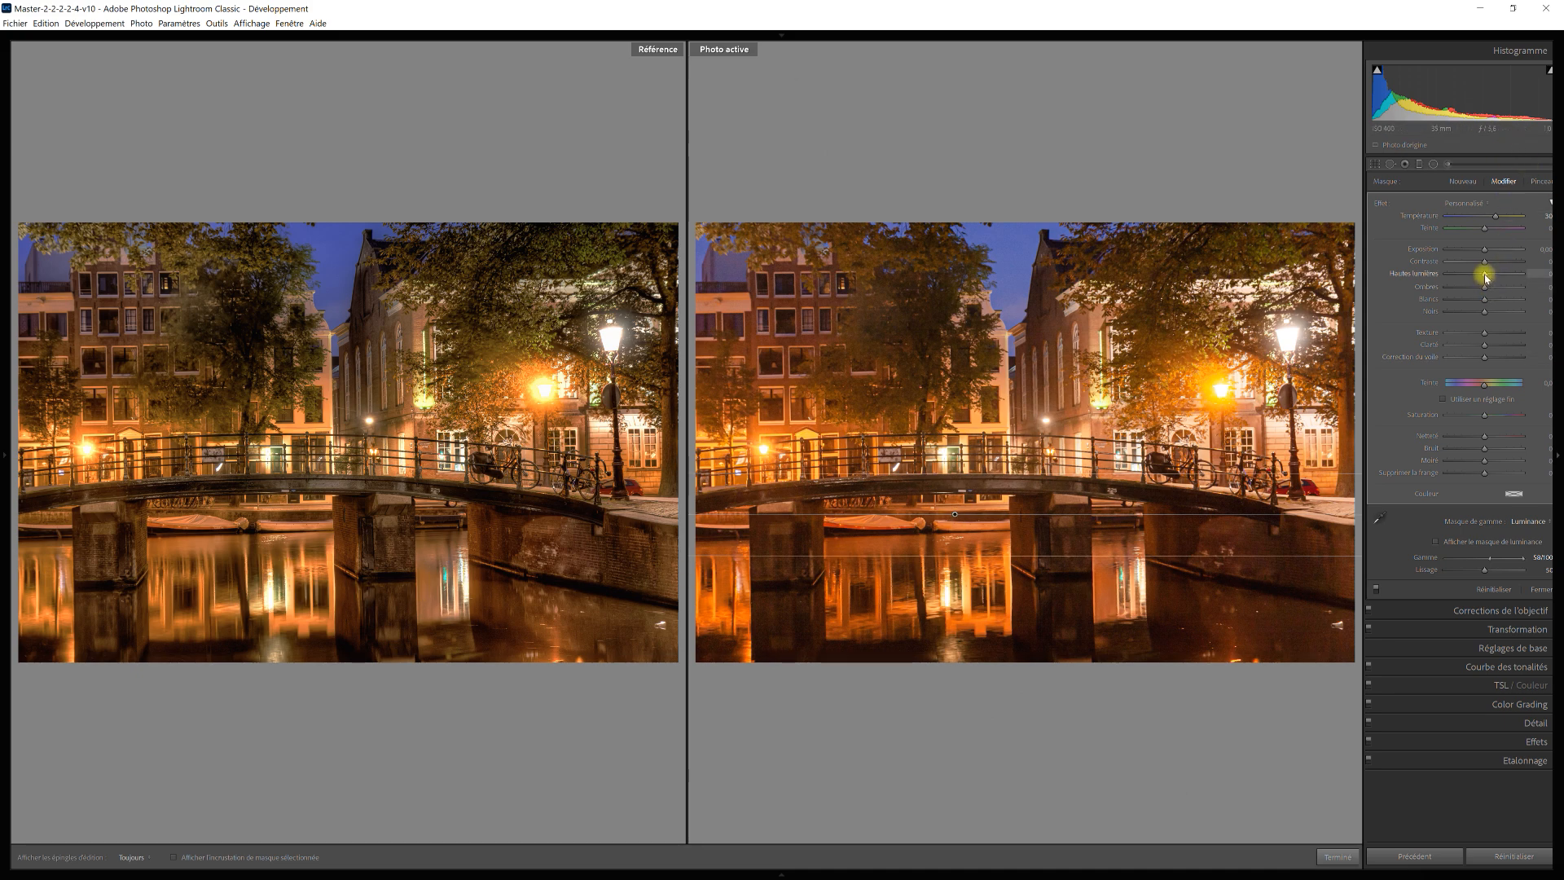
- Raise the graduated filter's Hautes lumières and lower its Texture, Clarté and Correction du voile to soften the bright reflections
{"action": "left_click_drag", "start_coordinate": [1490, 277], "coordinate": [1506, 274]}
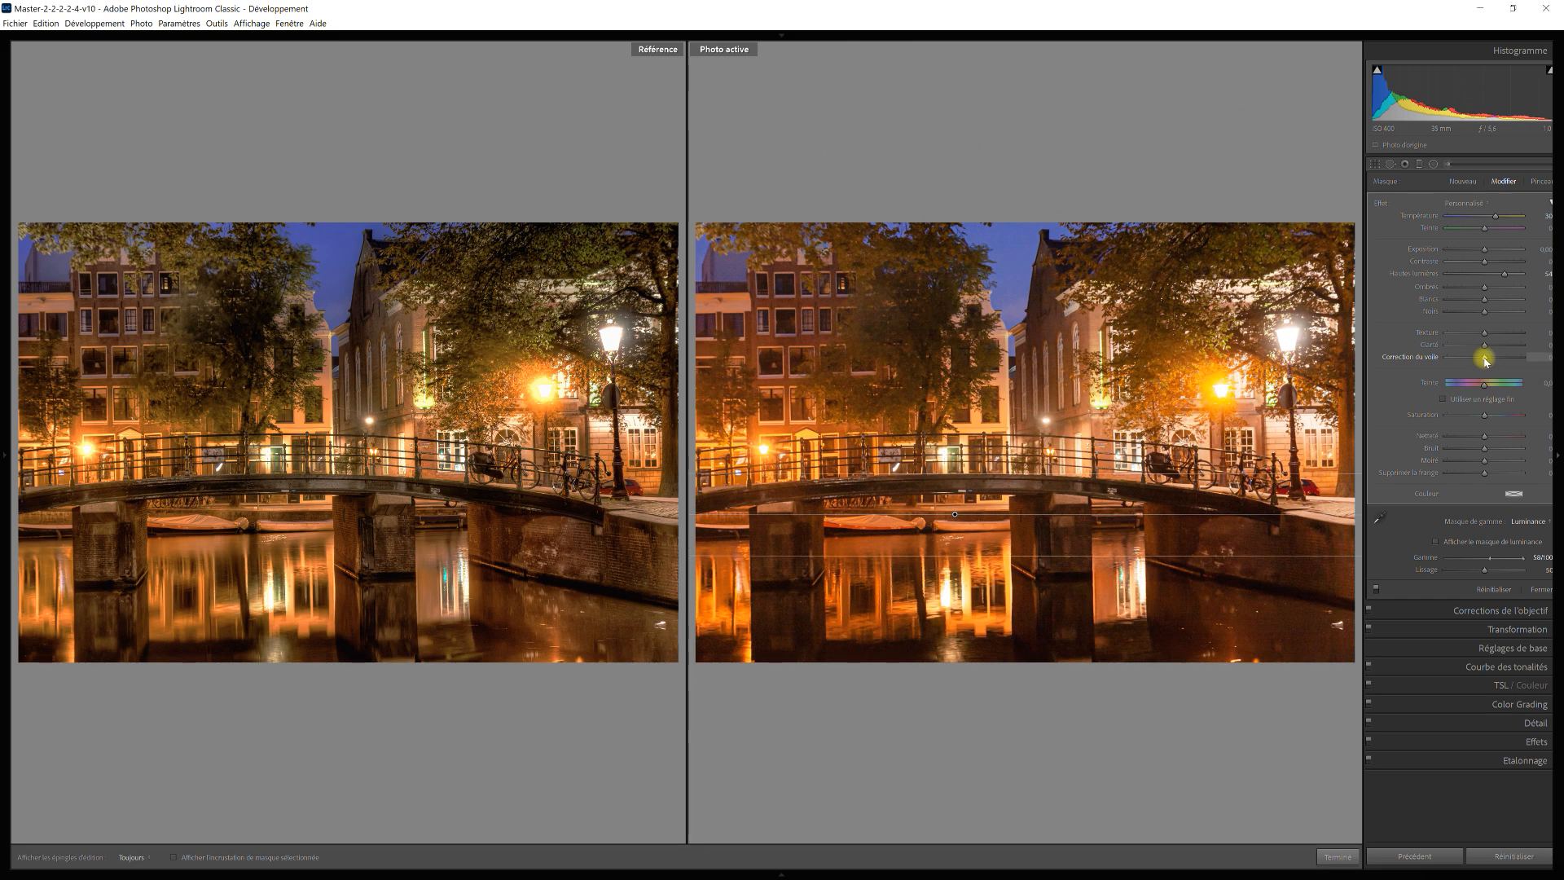
{"action": "mouse_move", "coordinate": [1486, 350]}
{"action": "left_mouse_down"}
{"action": "mouse_move", "coordinate": [1466, 351]}
{"action": "mouse_move", "coordinate": [1470, 338]}
{"action": "left_mouse_up"}
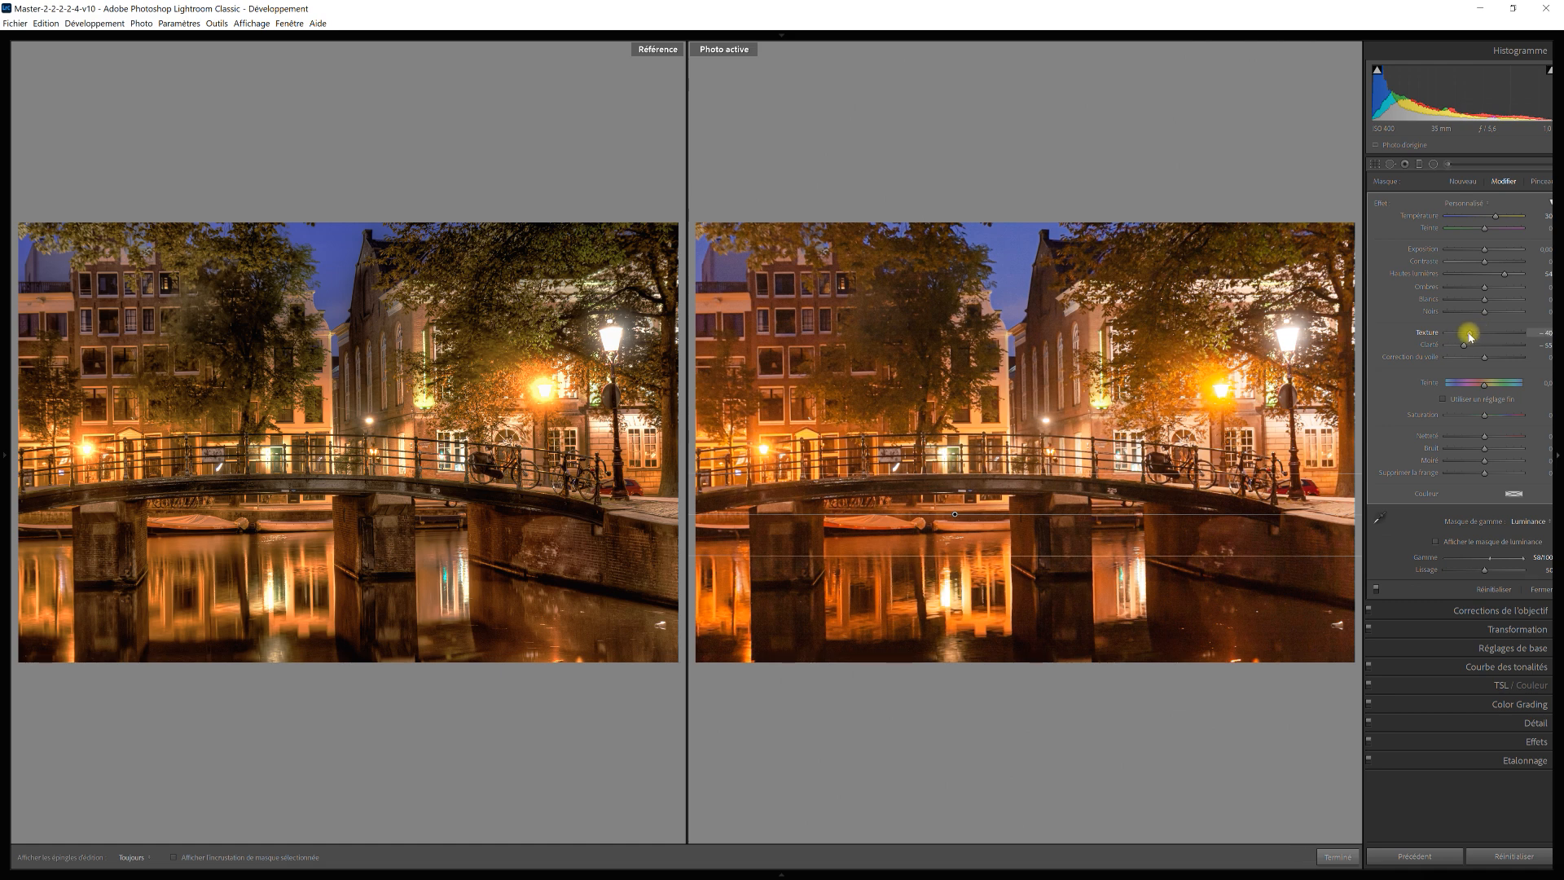
{"action": "left_click_drag", "start_coordinate": [1486, 360], "coordinate": [1474, 364]}
{"action": "left_click_drag", "start_coordinate": [1468, 359], "coordinate": [1469, 359]}
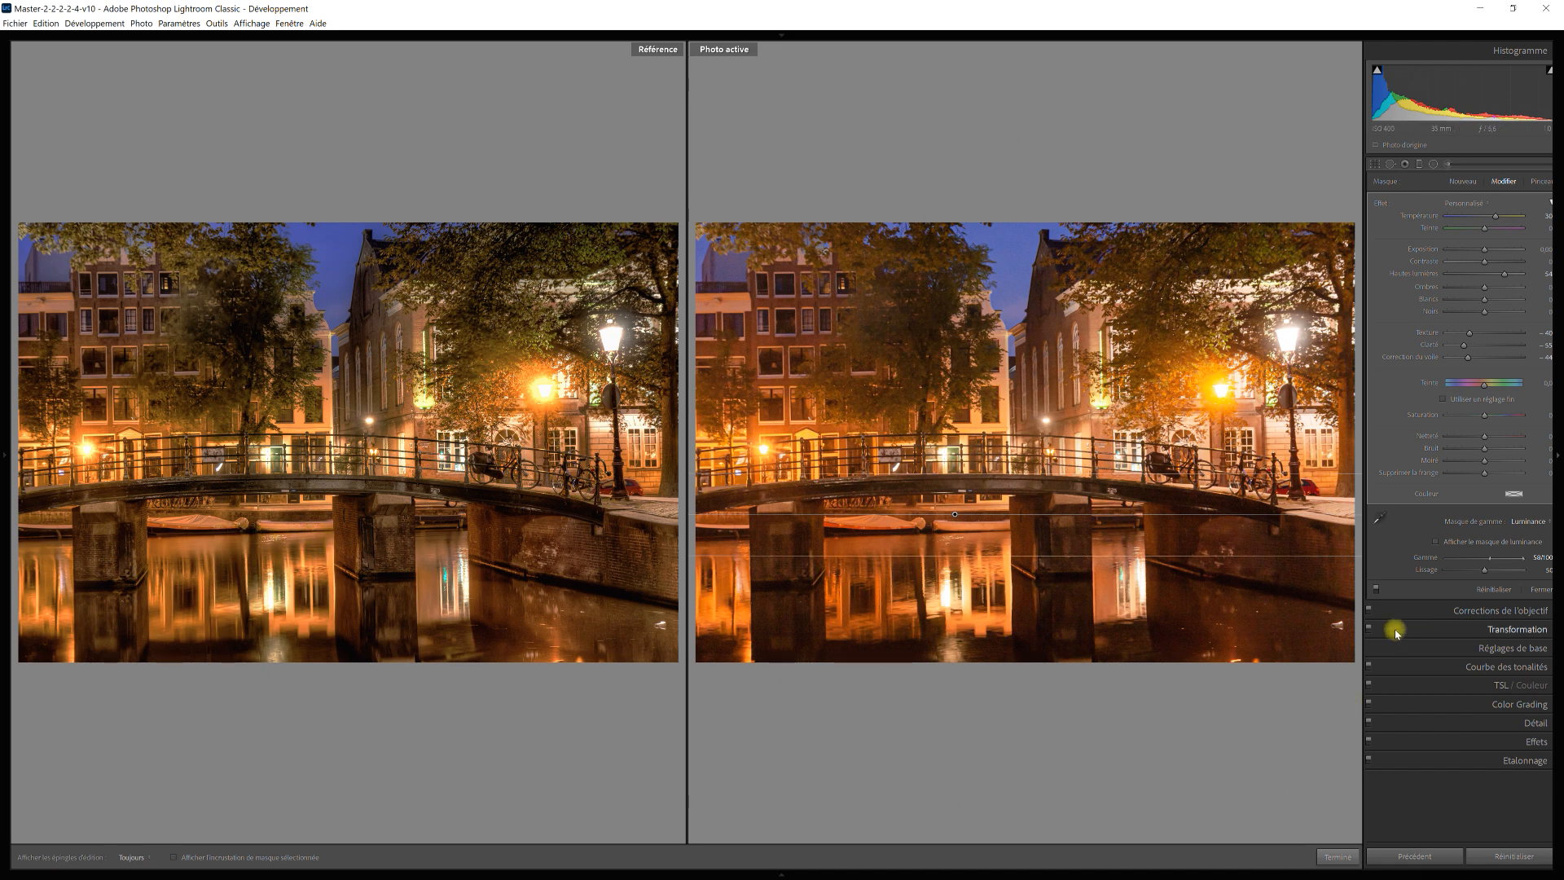
- Close the graduated filter and switch from Reference view back to Loupe view
{"action": "left_click", "coordinate": [1542, 588]}
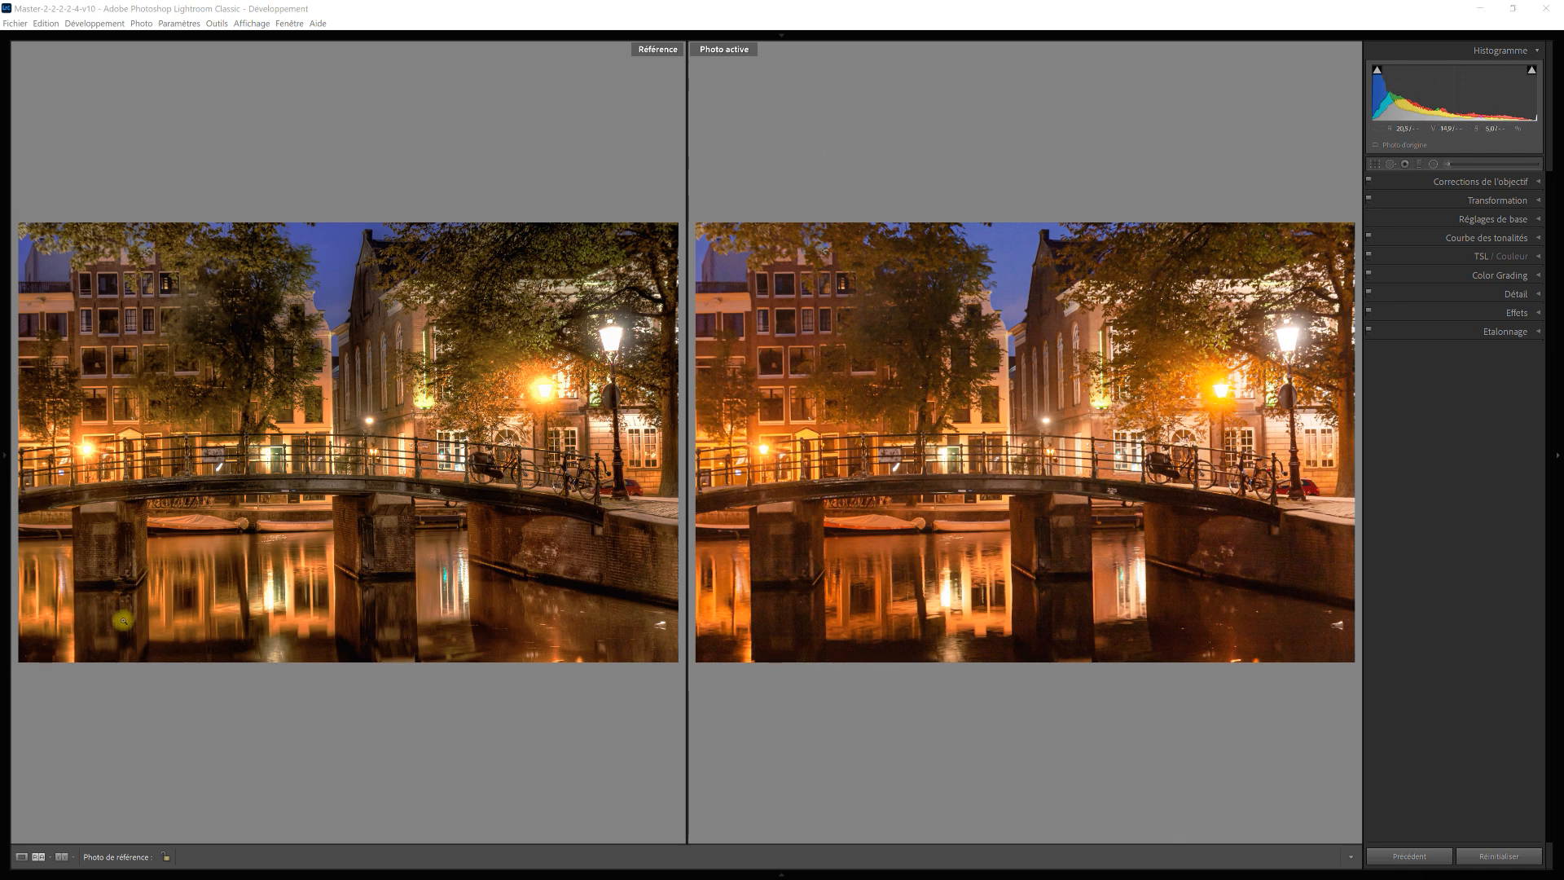
{"action": "left_click", "coordinate": [21, 857]}
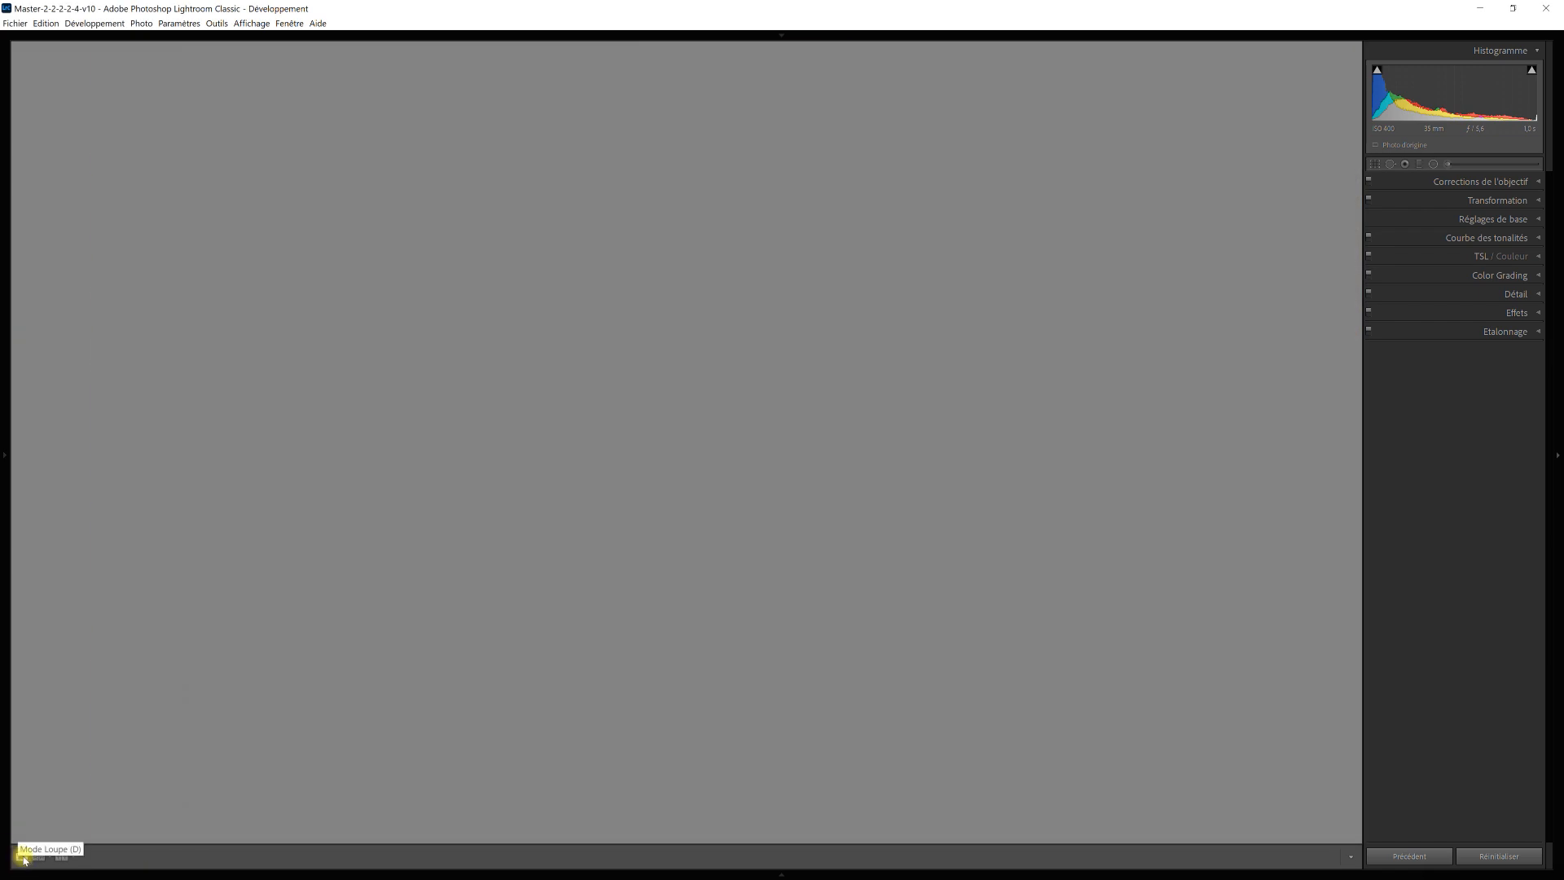